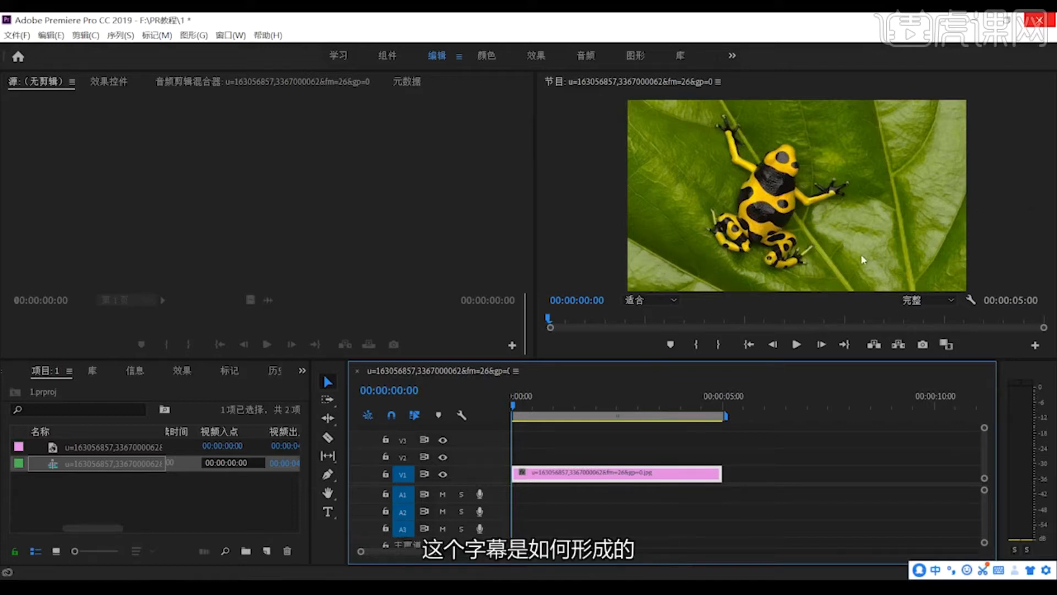
pyautogui.click(790, 233)
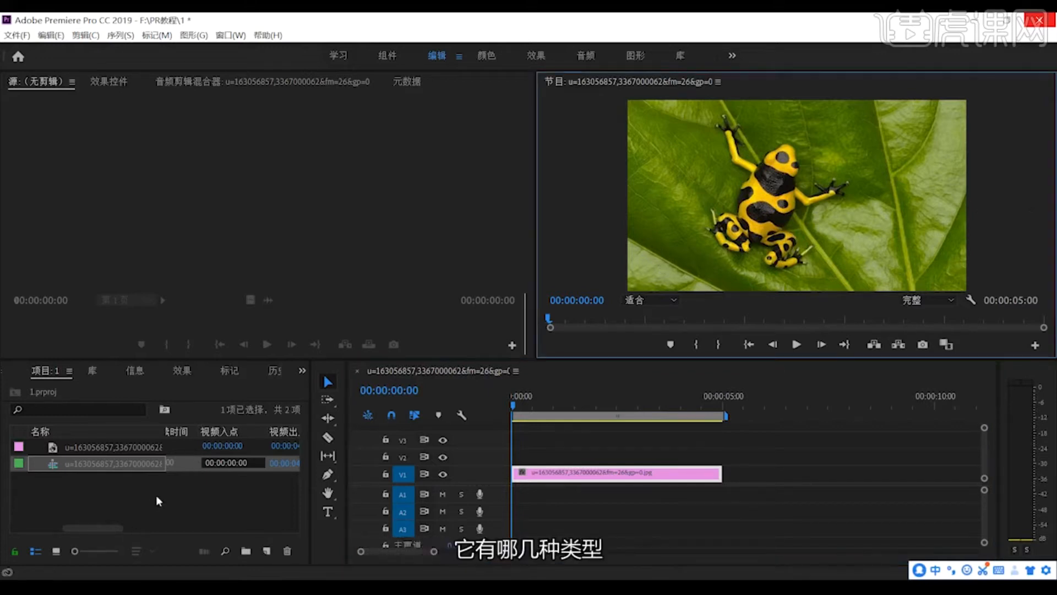
pyautogui.click(173, 482)
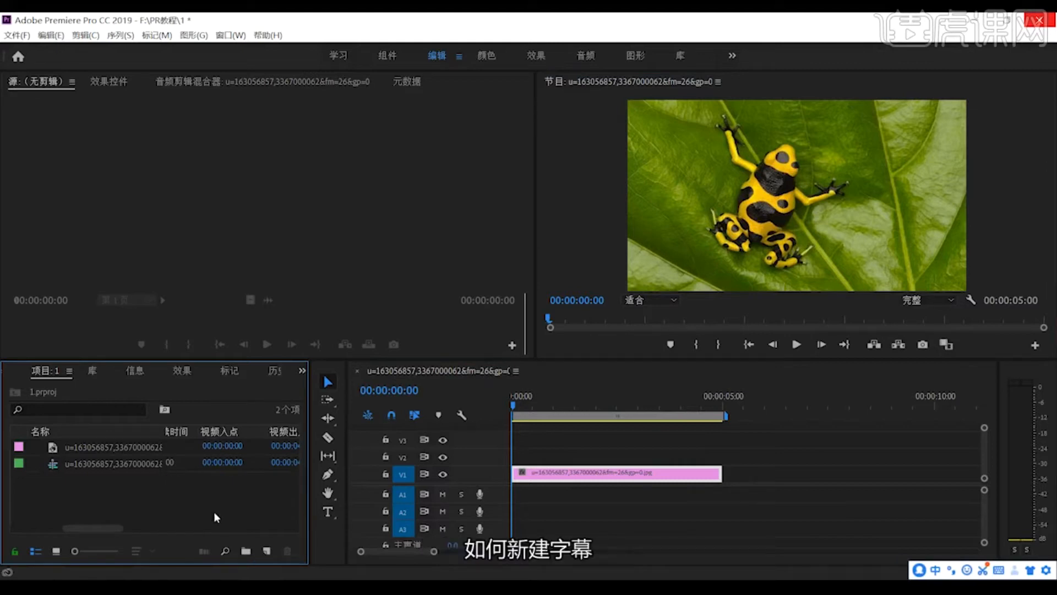
pyautogui.click(267, 549)
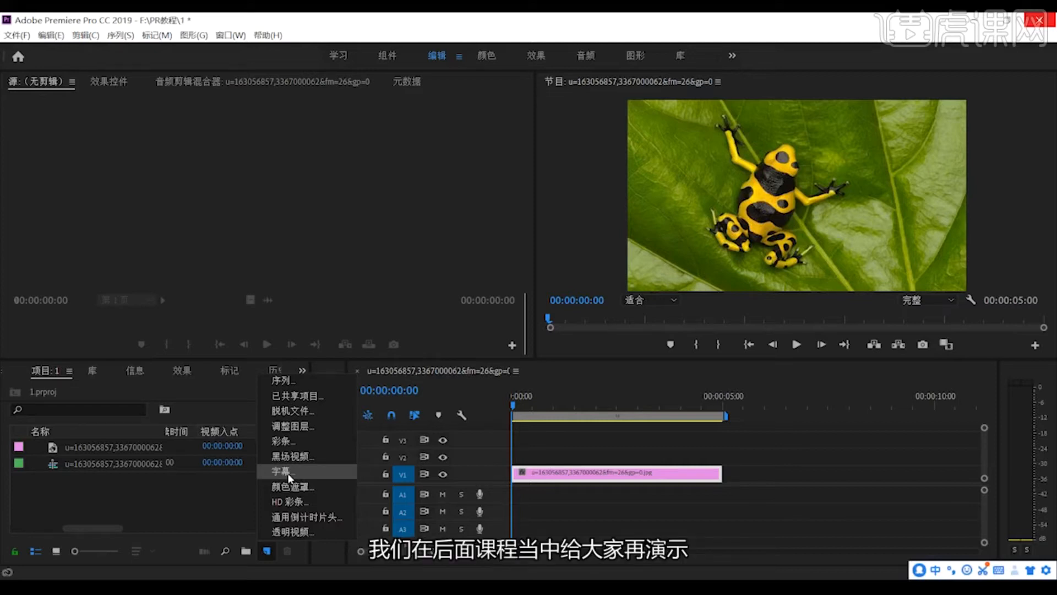
pyautogui.click(200, 511)
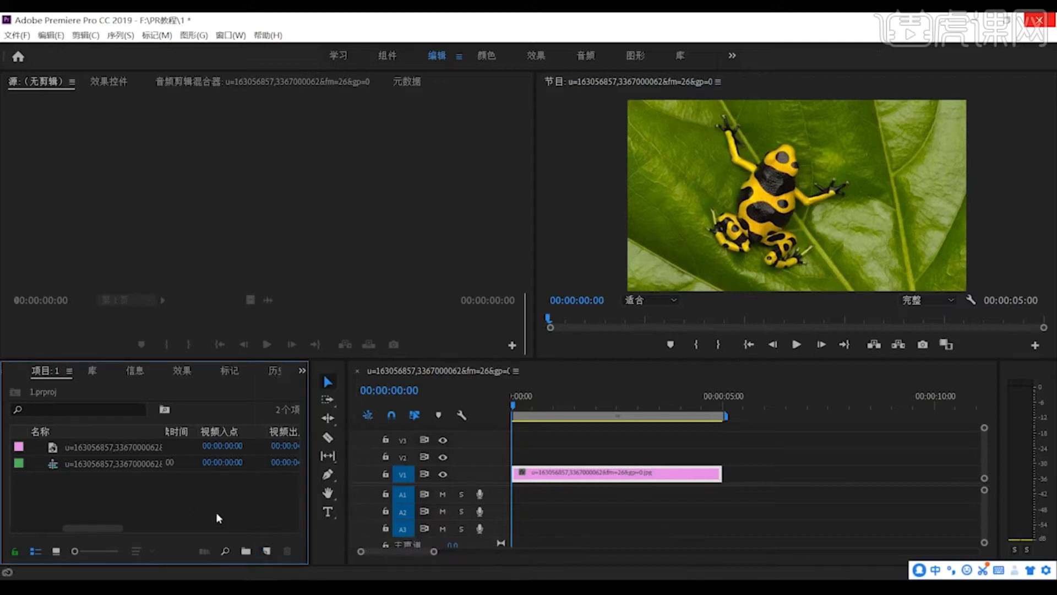
pyautogui.click(266, 549)
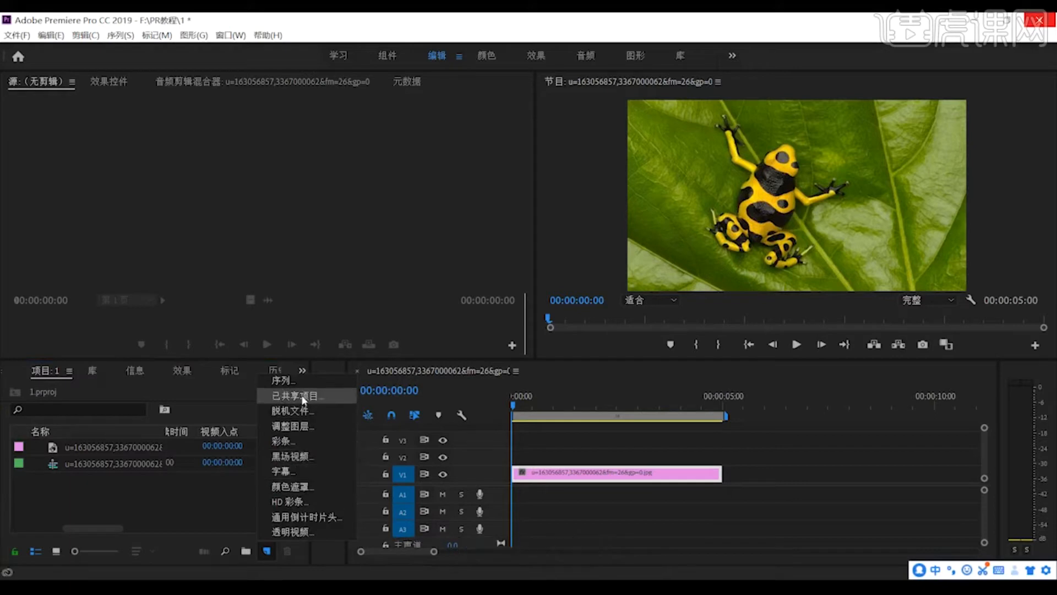
pyautogui.click(203, 511)
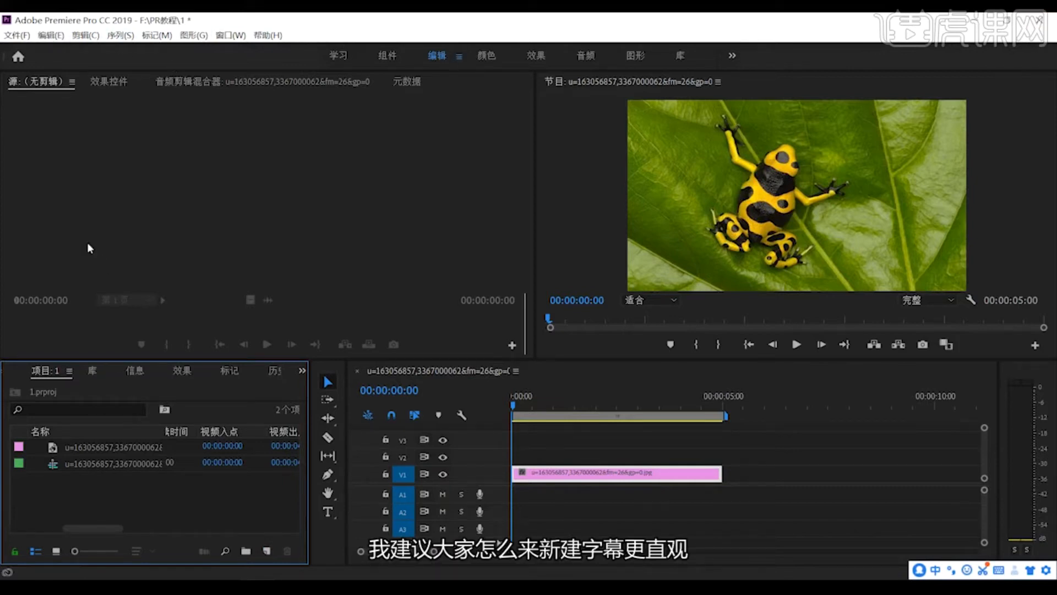
# Create a new legacy title (旧版标题) named 字幕 04 with the default 533 × 300, 25.00 fps, square-pixel settings
pyautogui.click(17, 35)
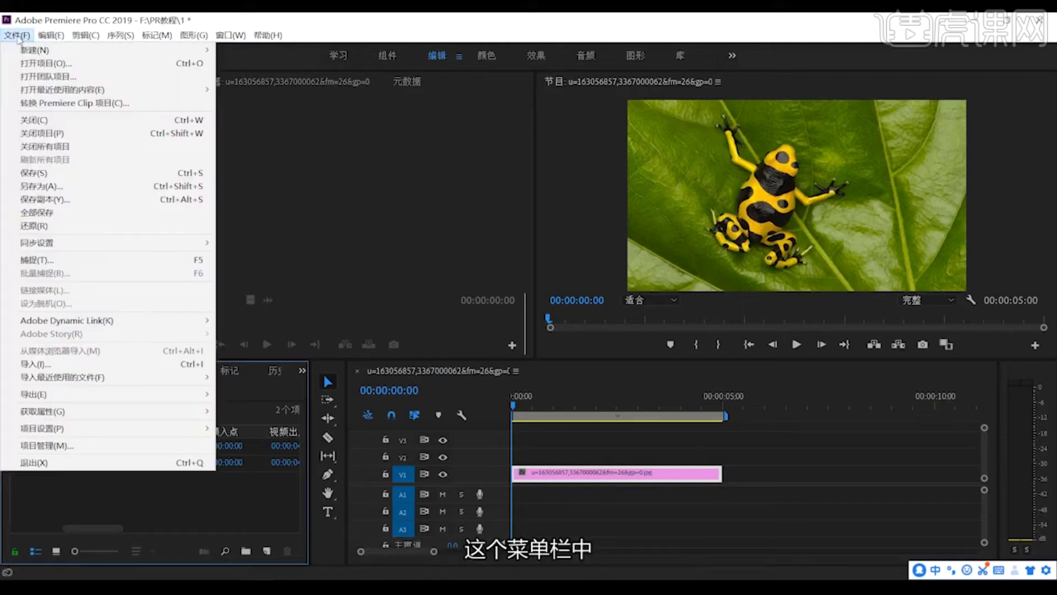
pyautogui.moveTo(19, 51)
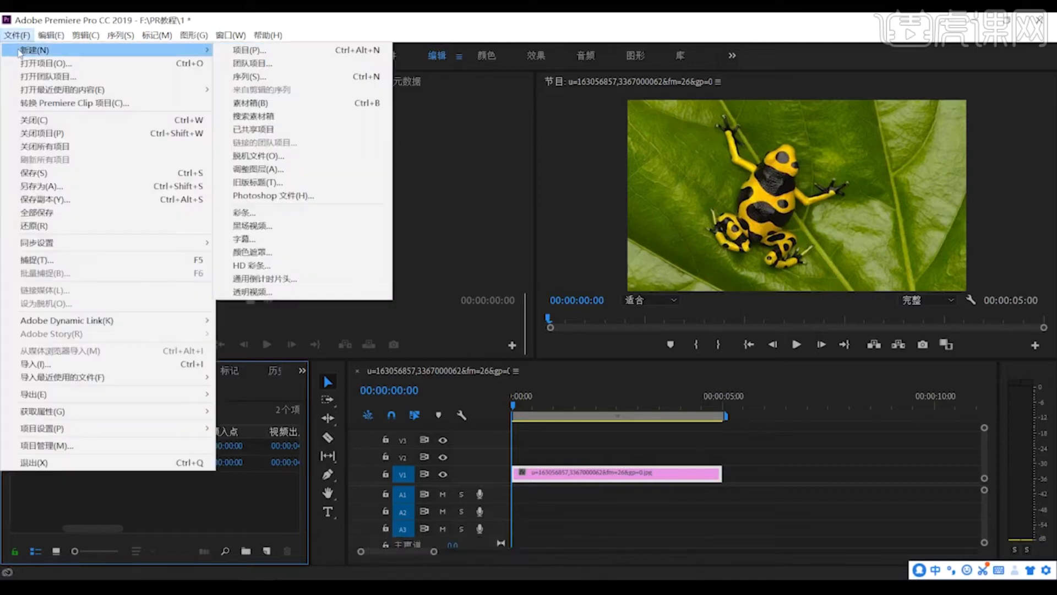
pyautogui.click(259, 183)
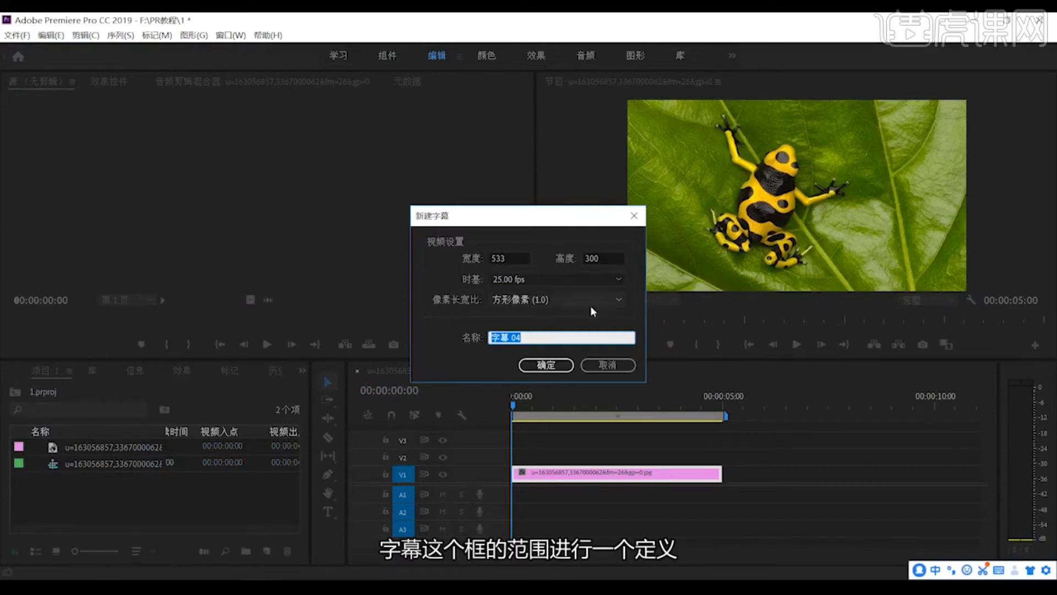
pyautogui.click(546, 366)
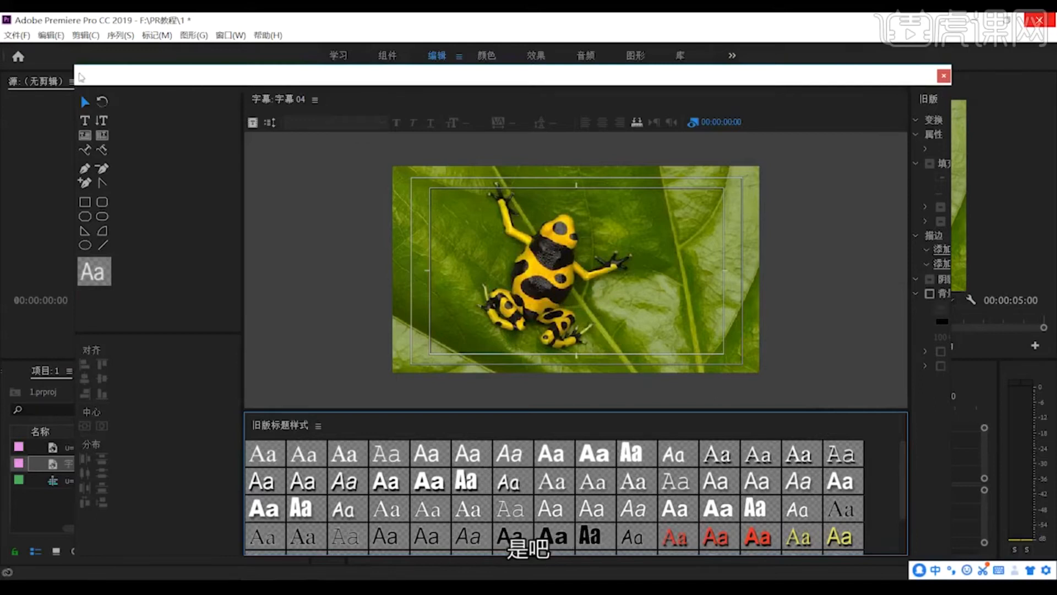
# Enlarge the title editor window and resize its areas so all title styles and the title properties are fully shown
pyautogui.moveTo(75, 65); pyautogui.dragTo(53, 25)
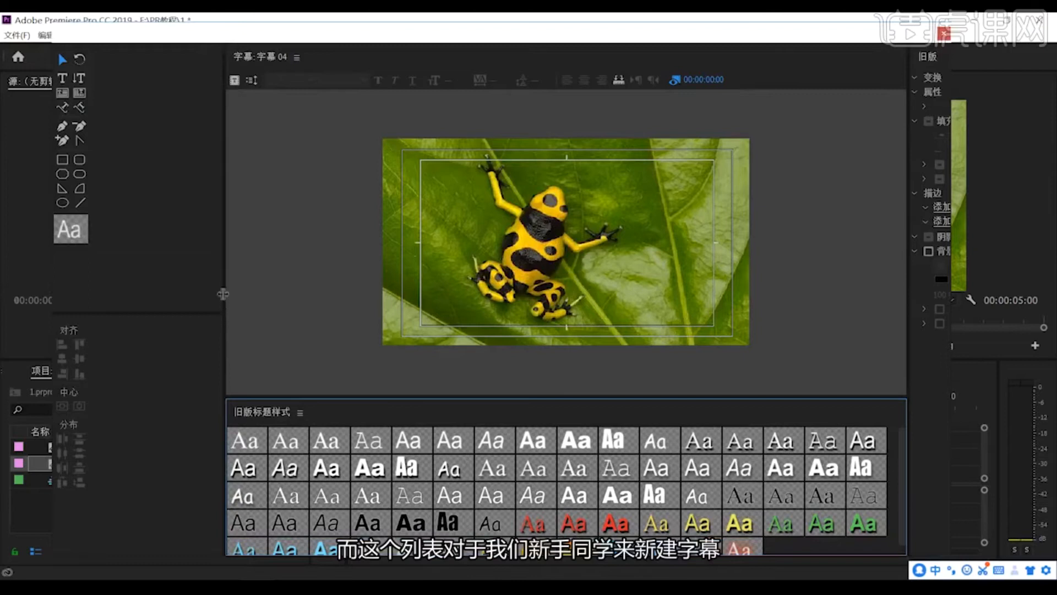
pyautogui.moveTo(222, 275); pyautogui.dragTo(110, 248)
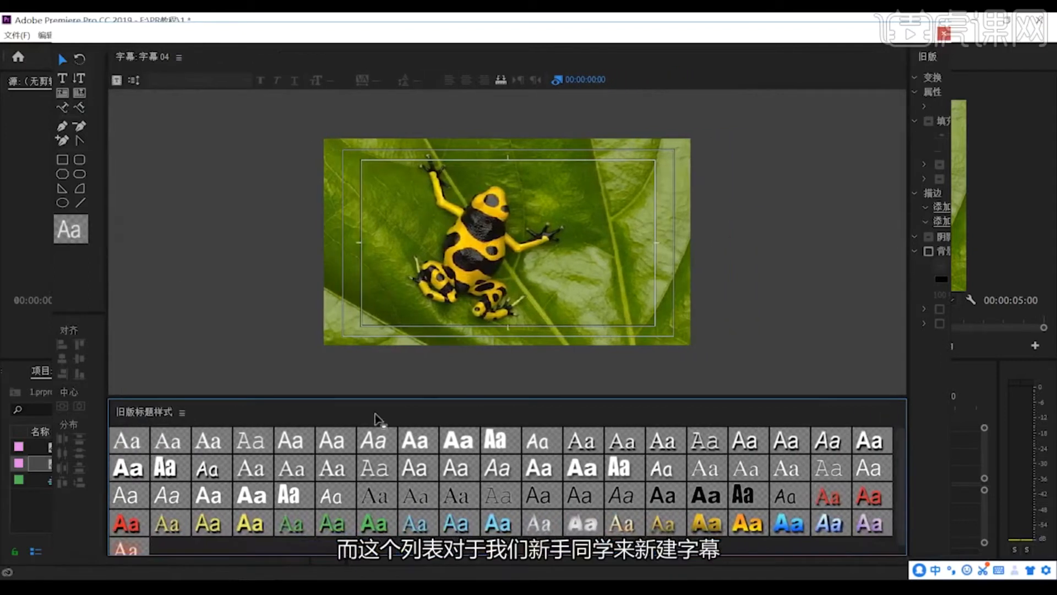
pyautogui.moveTo(416, 400); pyautogui.dragTo(434, 324)
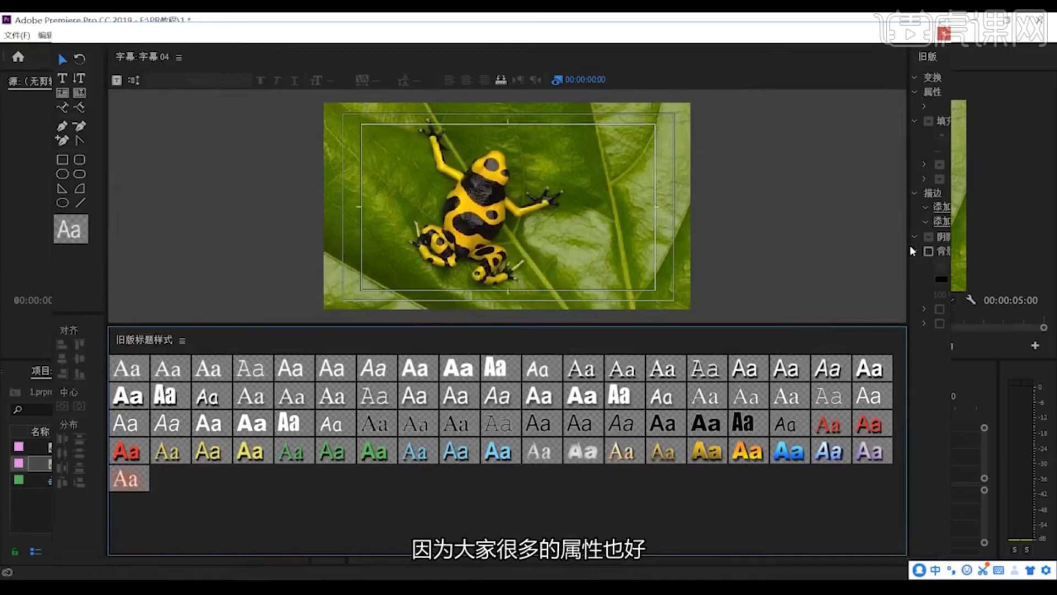
pyautogui.moveTo(909, 245); pyautogui.dragTo(725, 242)
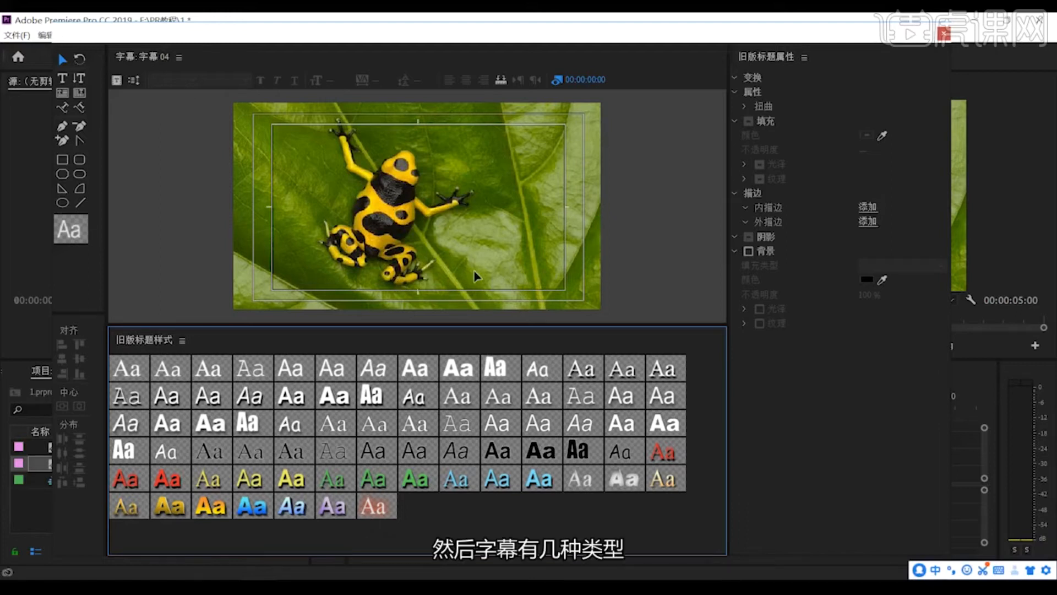
# Keep the title type as still image (静止图像) in the roll/crawl options
pyautogui.click(135, 79)
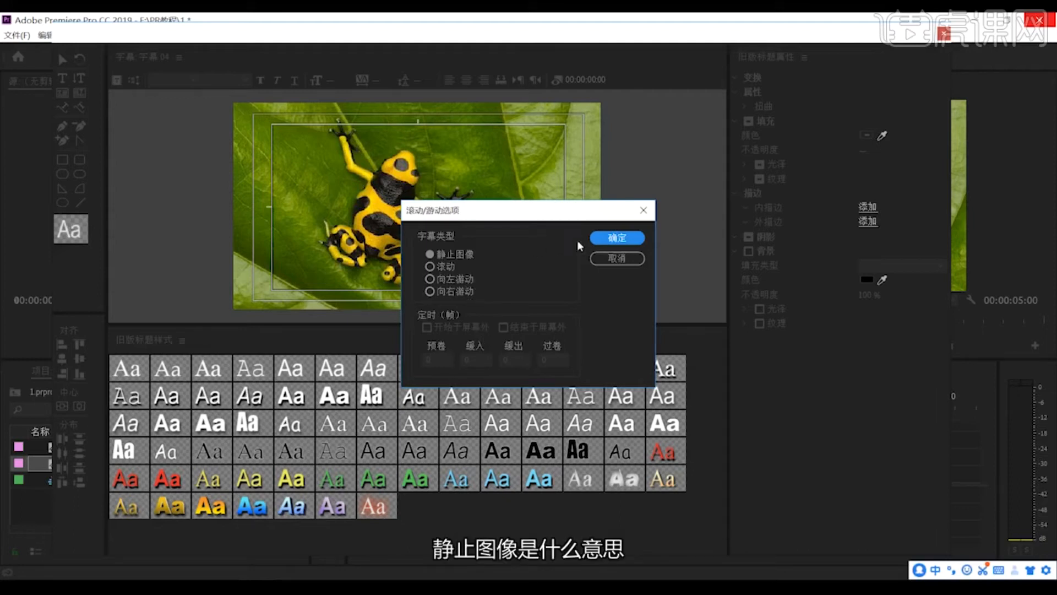
pyautogui.click(623, 243)
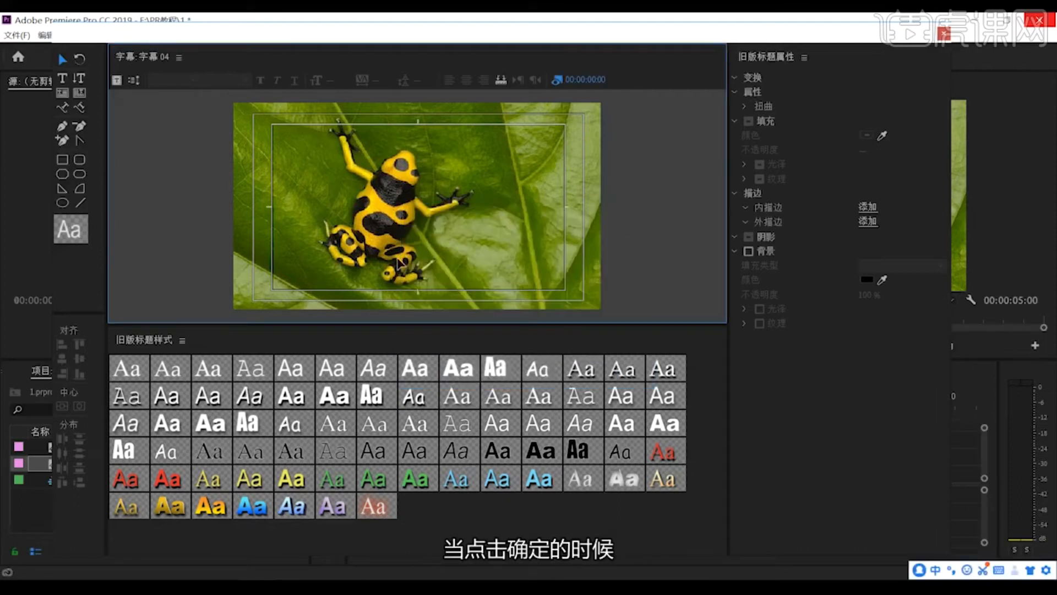
# Add a horizontal text line reading "虎课网PR教程" over the lower part of the frog image
pyautogui.click(62, 78)
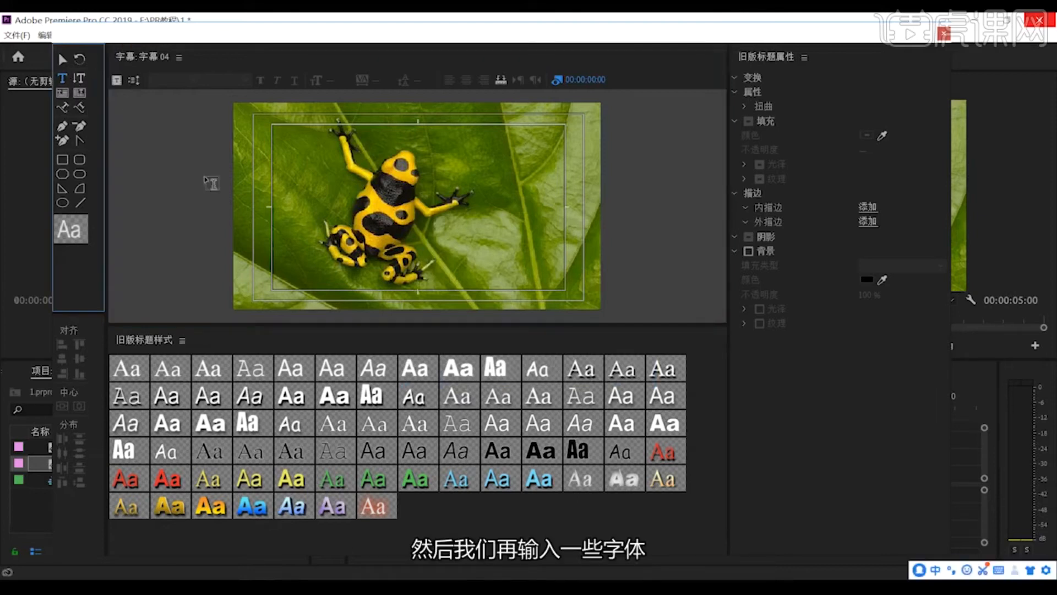
pyautogui.click(330, 261)
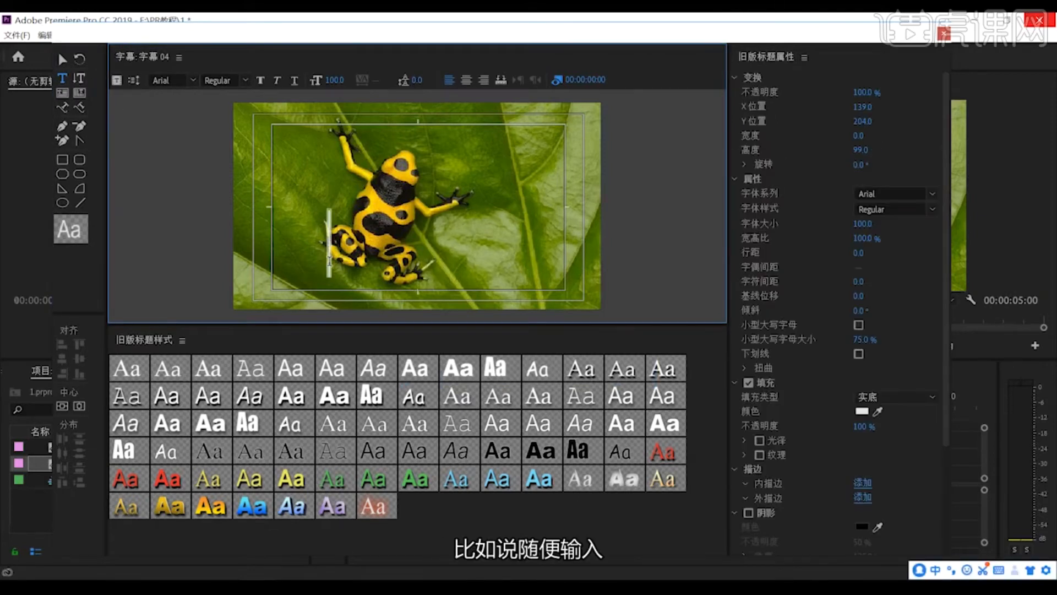
pyautogui.write('hu')
pyautogui.write('ke')
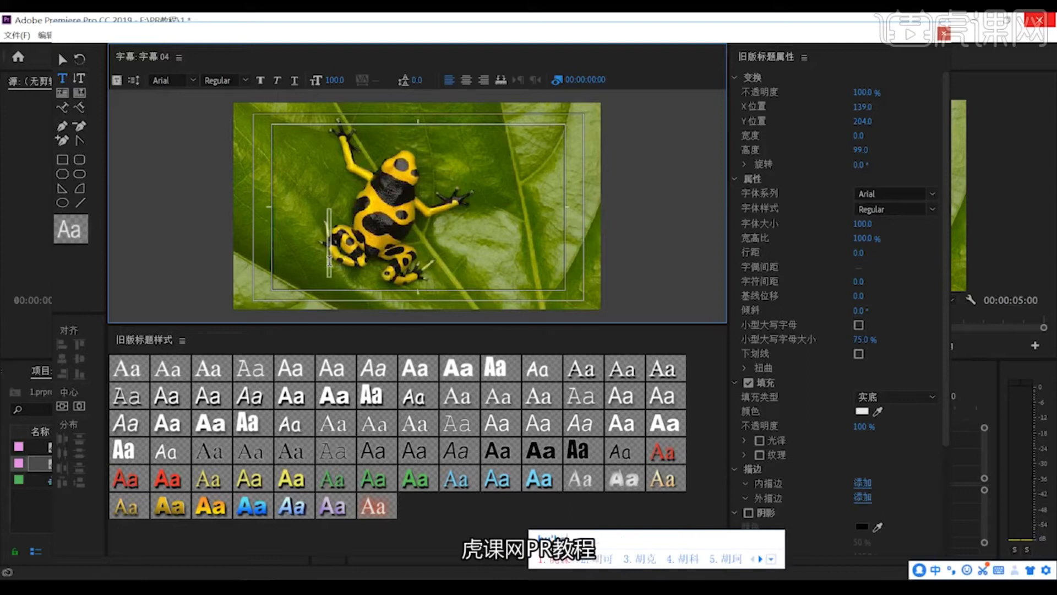
pyautogui.write('wang')
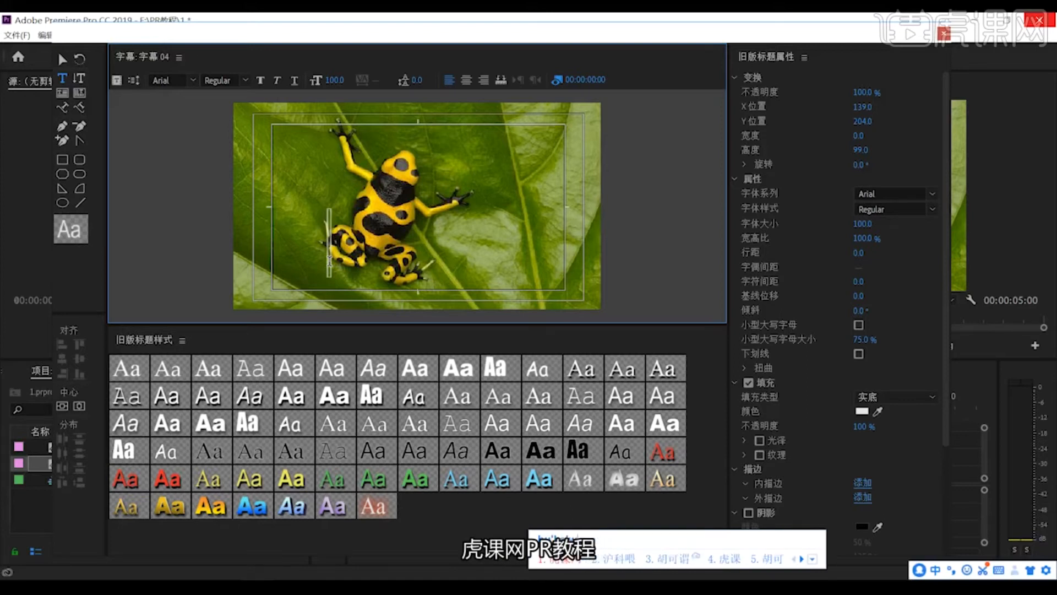
pyautogui.press('space')
pyautogui.press('shift')
pyautogui.write('PE')
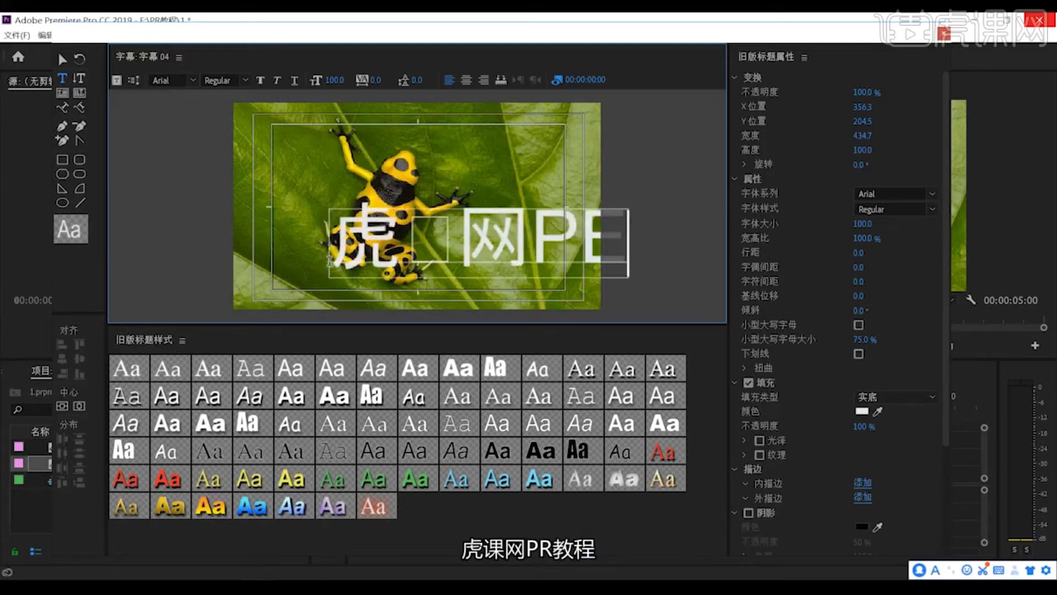
pyautogui.press('BackSpace')
pyautogui.write('Rjia')
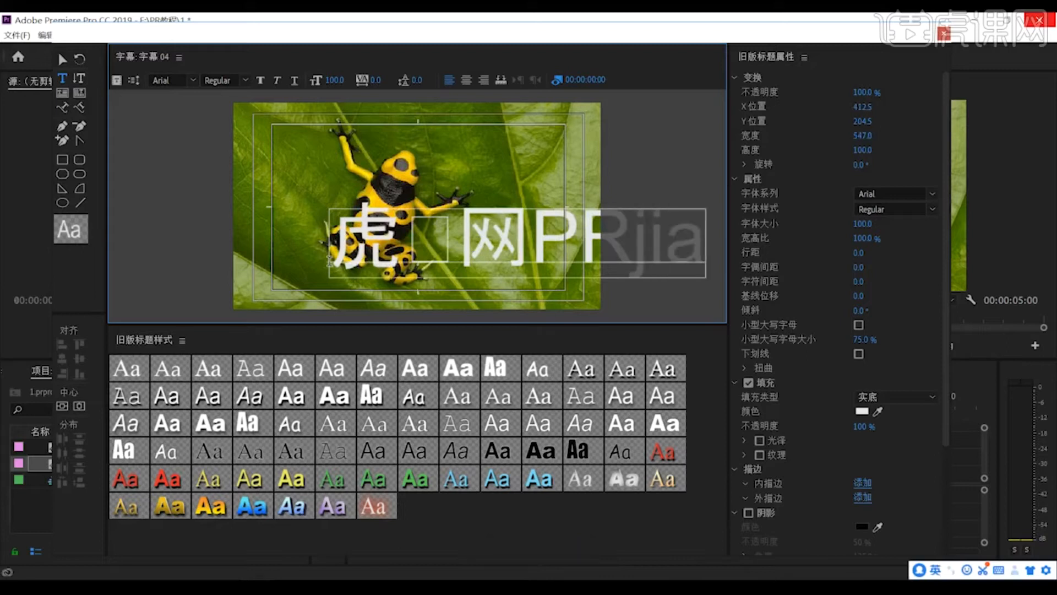
pyautogui.write('oc')
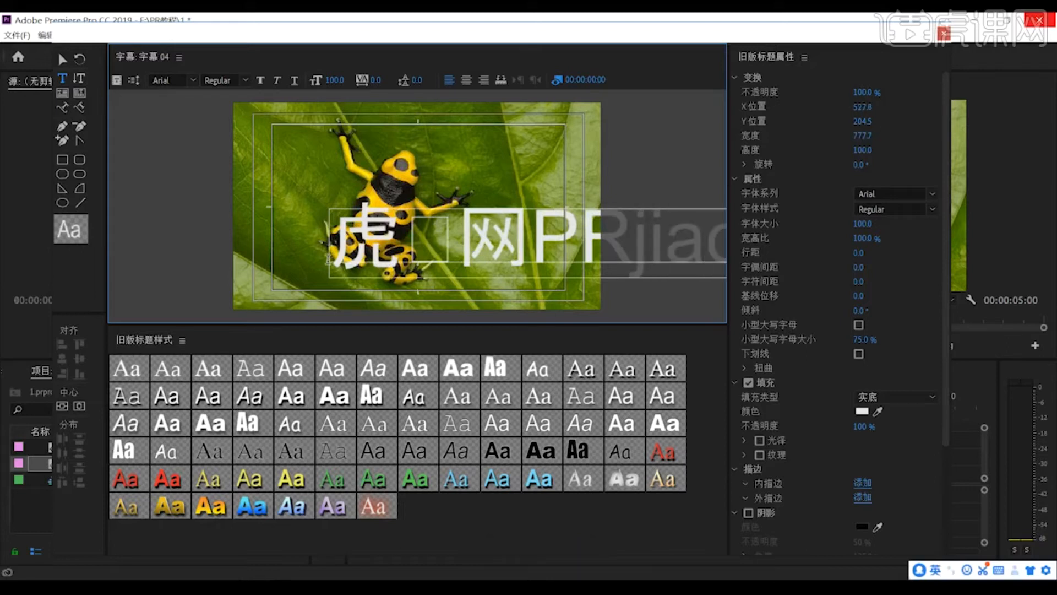
pyautogui.press('BackSpace')
pyautogui.press('BackSpace')
pyautogui.press('BackSpace')
pyautogui.press('BackSpace')
pyautogui.press('BackSpace')
pyautogui.press('BackSpace')
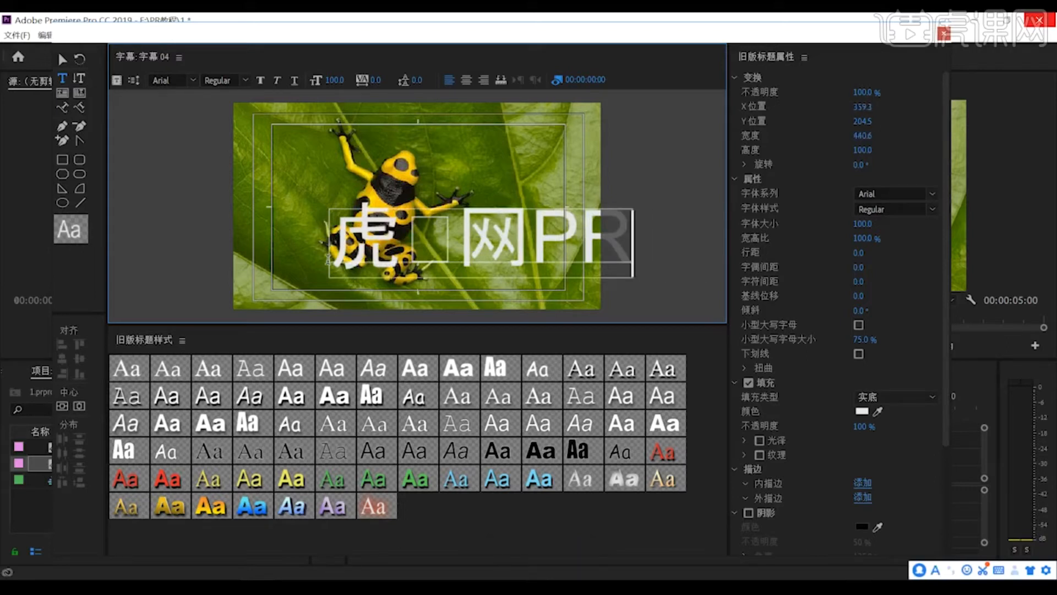
pyautogui.write('jiaocheng')
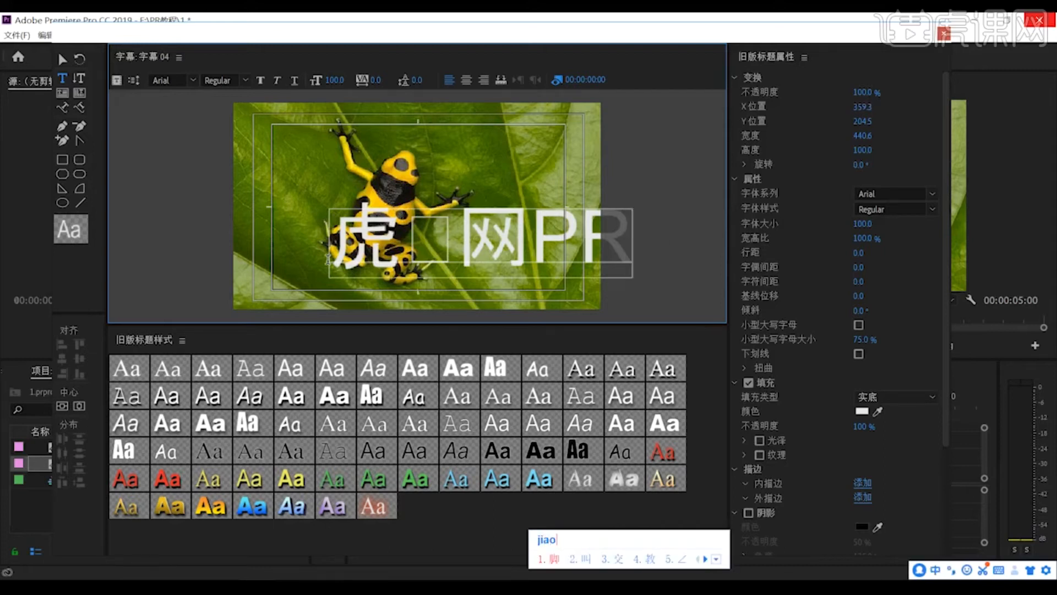
pyautogui.press('space')
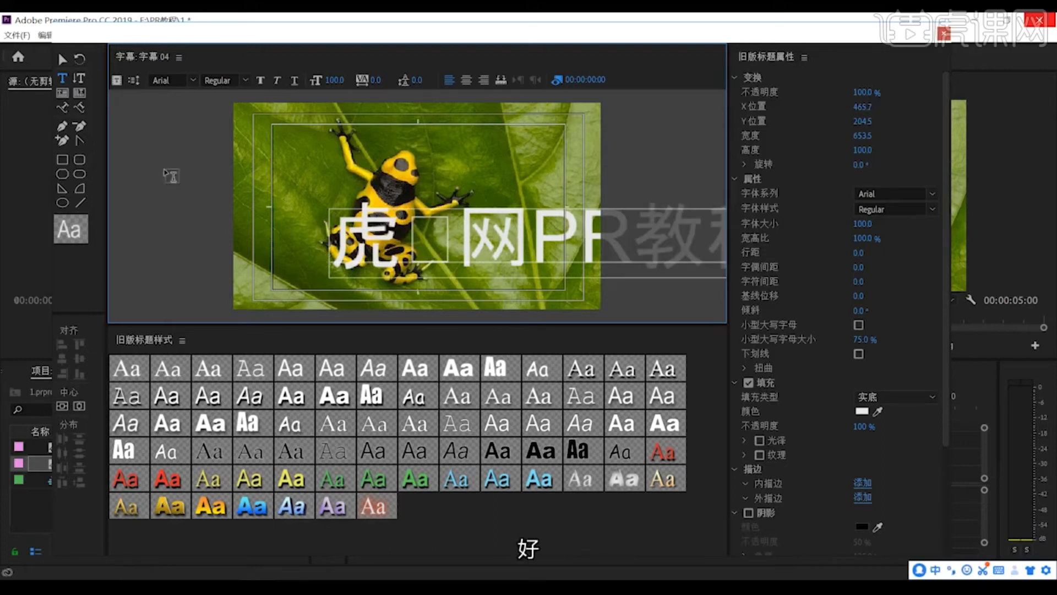
# Move the title text into the lower part of the frame and set its font size to 43
pyautogui.click(62, 59)
pyautogui.moveTo(501, 259); pyautogui.dragTo(435, 265)
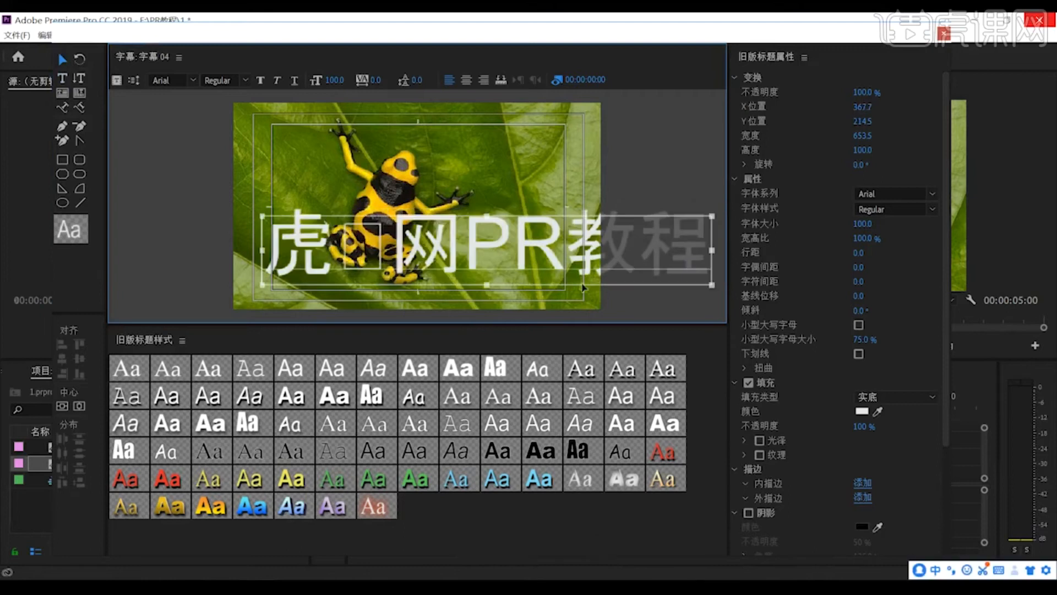
pyautogui.moveTo(863, 224); pyautogui.dragTo(816, 229)
# Change the title's font family to 黑体 and nudge the text to about X 286.4, Y 236
pyautogui.click(927, 194)
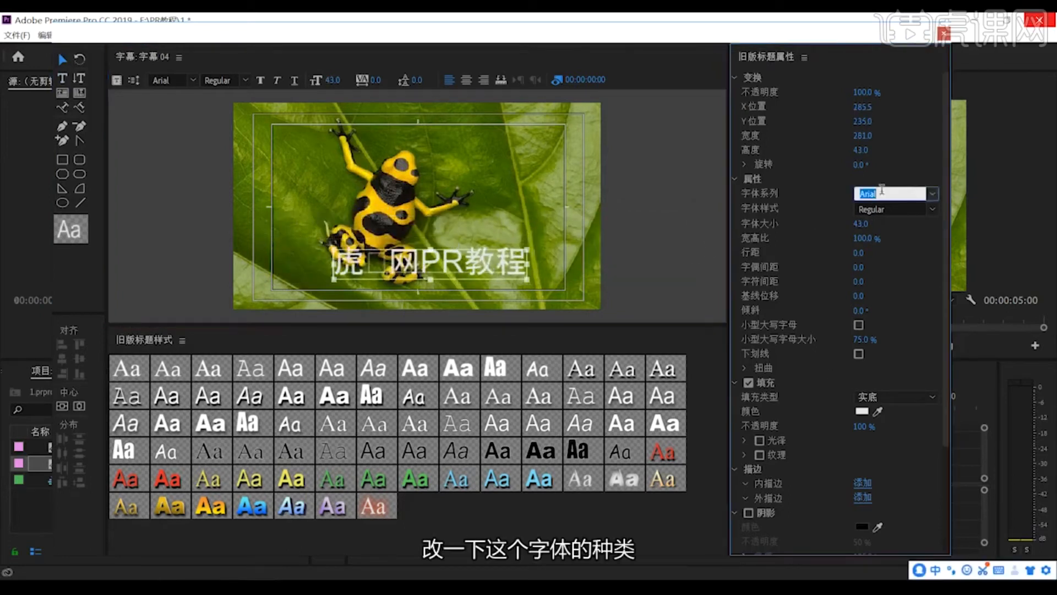
pyautogui.click(932, 193)
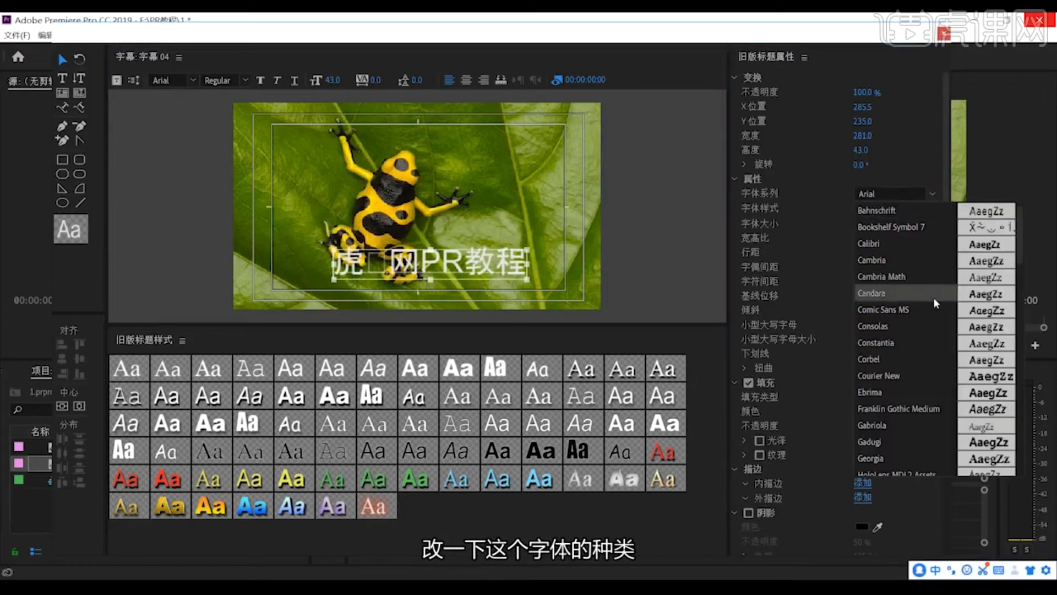
pyautogui.scroll(-10, 933, 297)
pyautogui.scroll(-10, 926, 412)
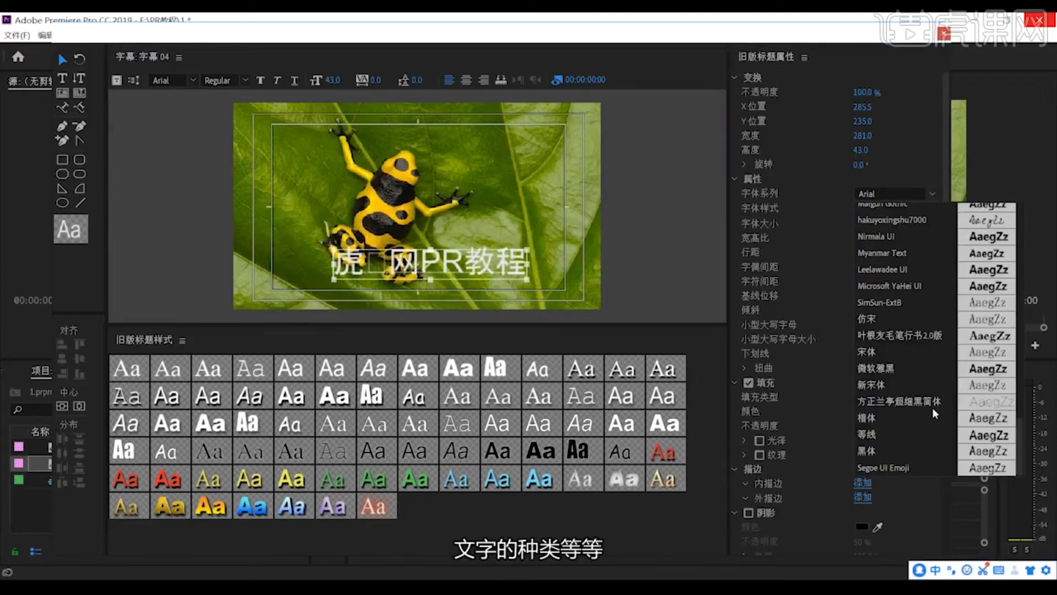
pyautogui.click(876, 450)
pyautogui.moveTo(503, 268); pyautogui.dragTo(491, 268)
# Set the title text's fill colour to bright red
pyautogui.click(862, 411)
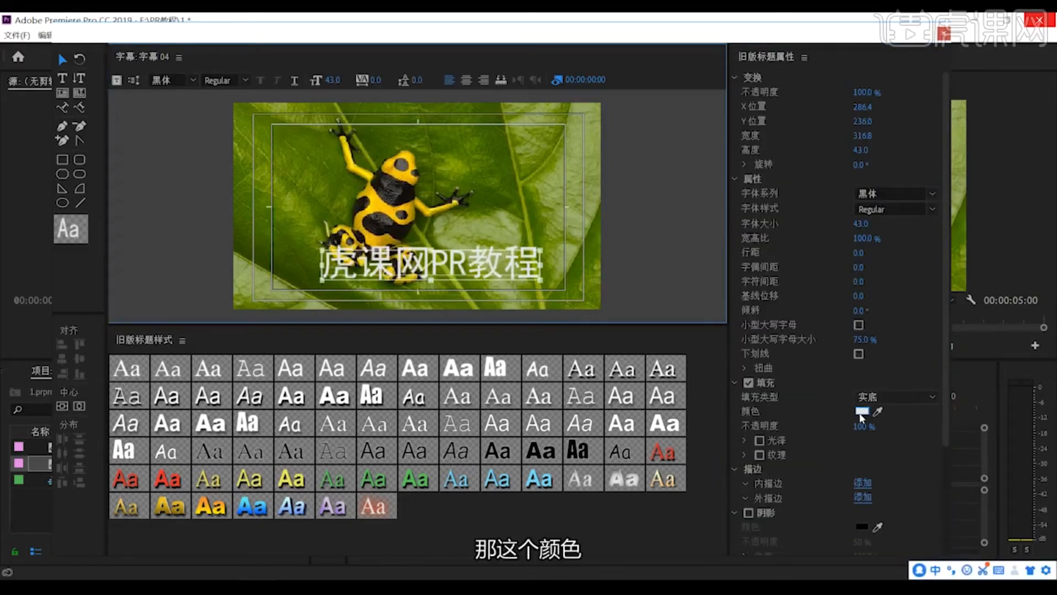
pyautogui.click(570, 374)
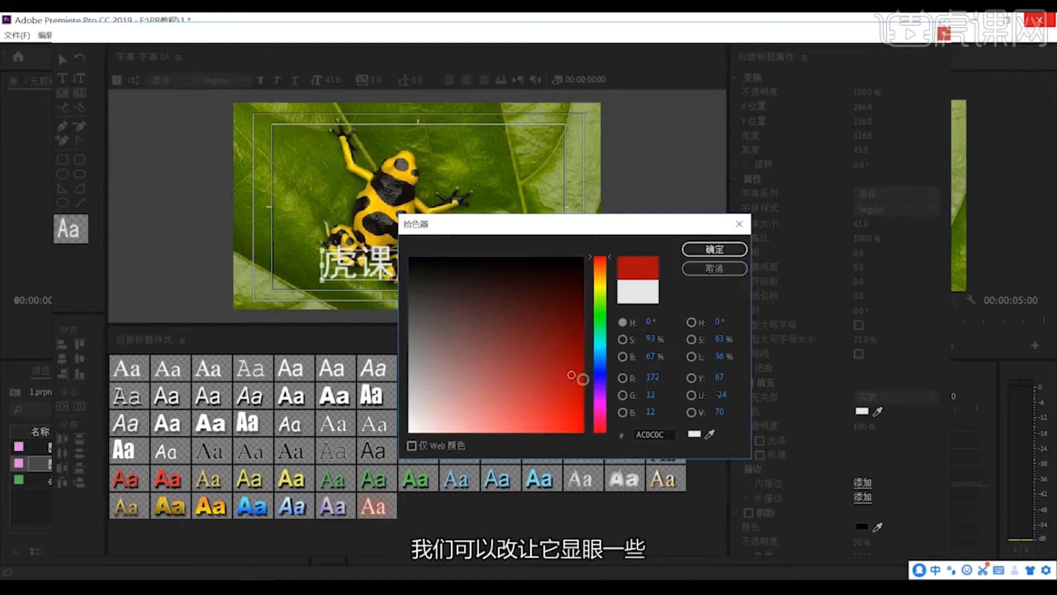
pyautogui.click(576, 421)
pyautogui.click(715, 249)
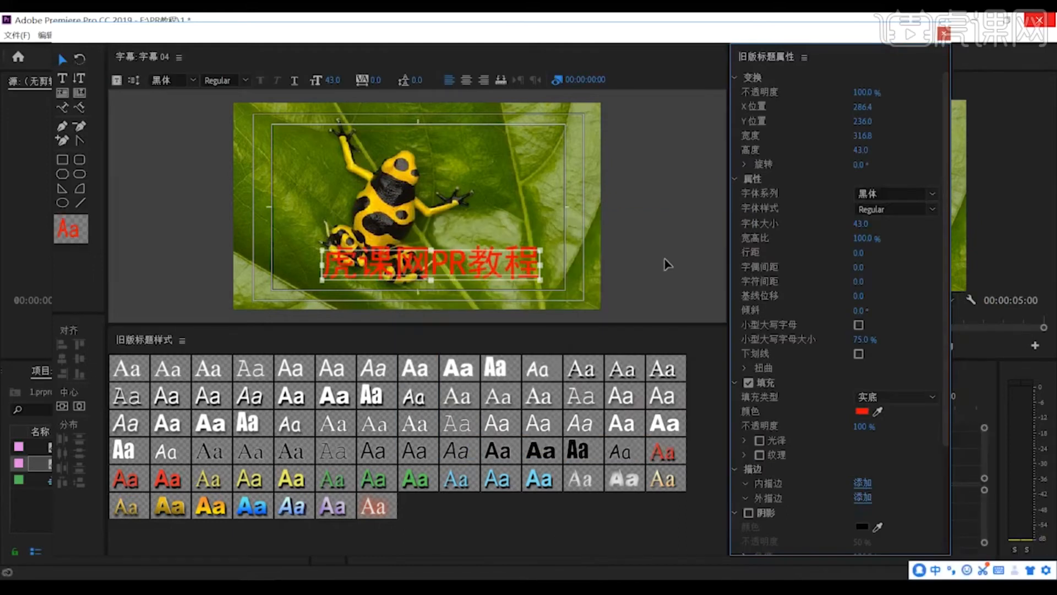
# Shift the red title text slightly left and down, to about X 272.4, Y 240
pyautogui.press('v')
pyautogui.click(677, 282)
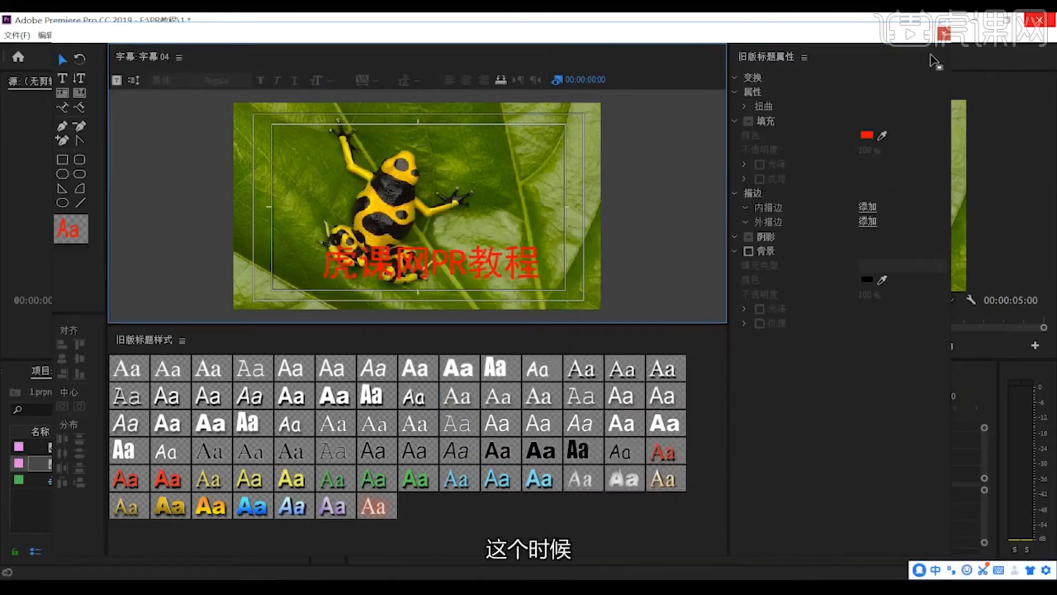
pyautogui.moveTo(429, 269); pyautogui.dragTo(420, 271)
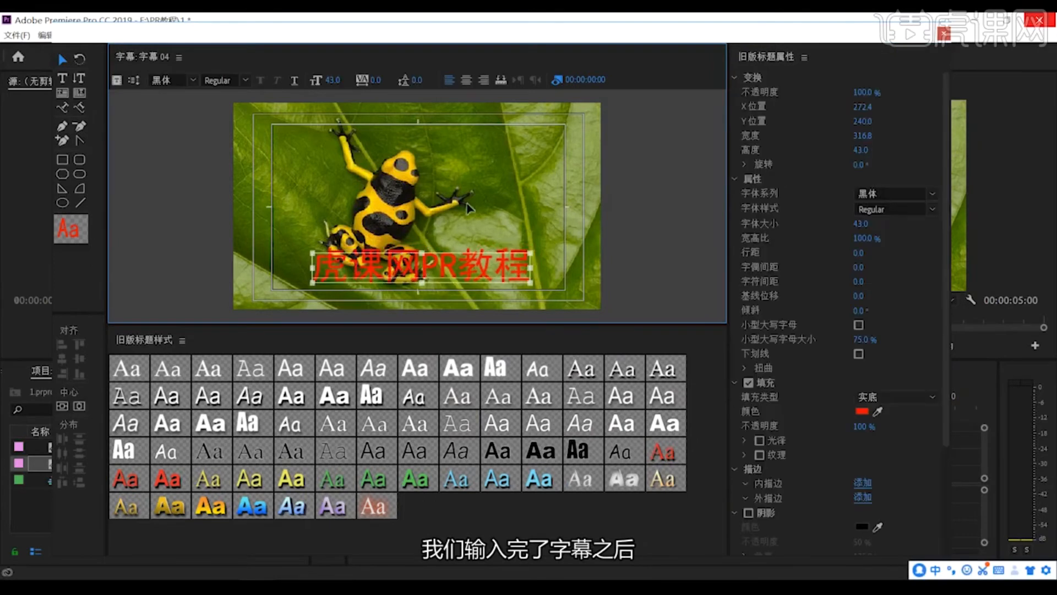
# Finish editing the title and place 字幕 04 on track V2 above the frog image, starting at 00:00:00:00
pyautogui.click(945, 34)
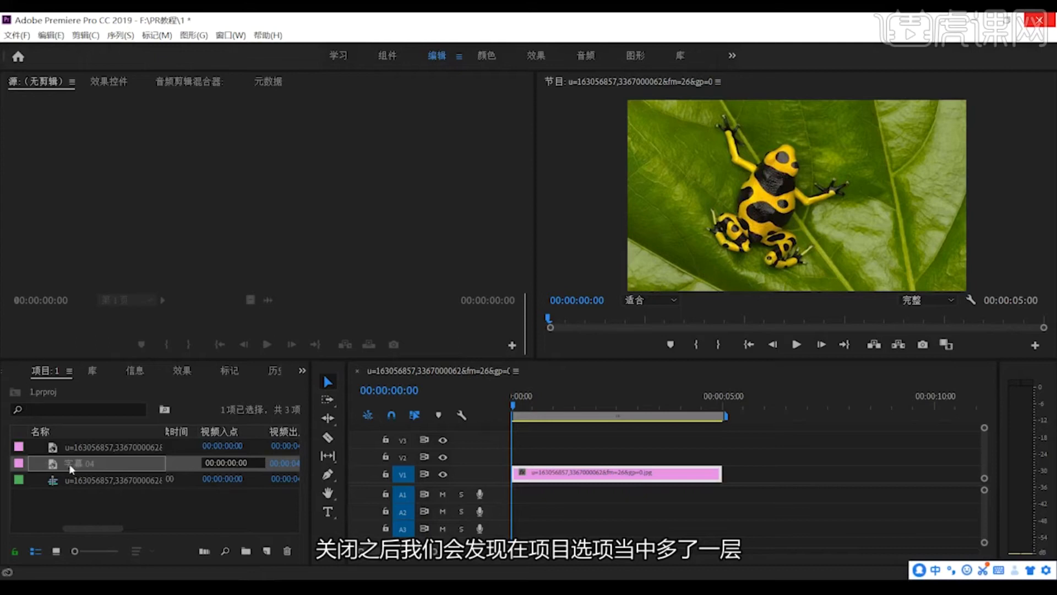
pyautogui.click(102, 500)
pyautogui.click(84, 458)
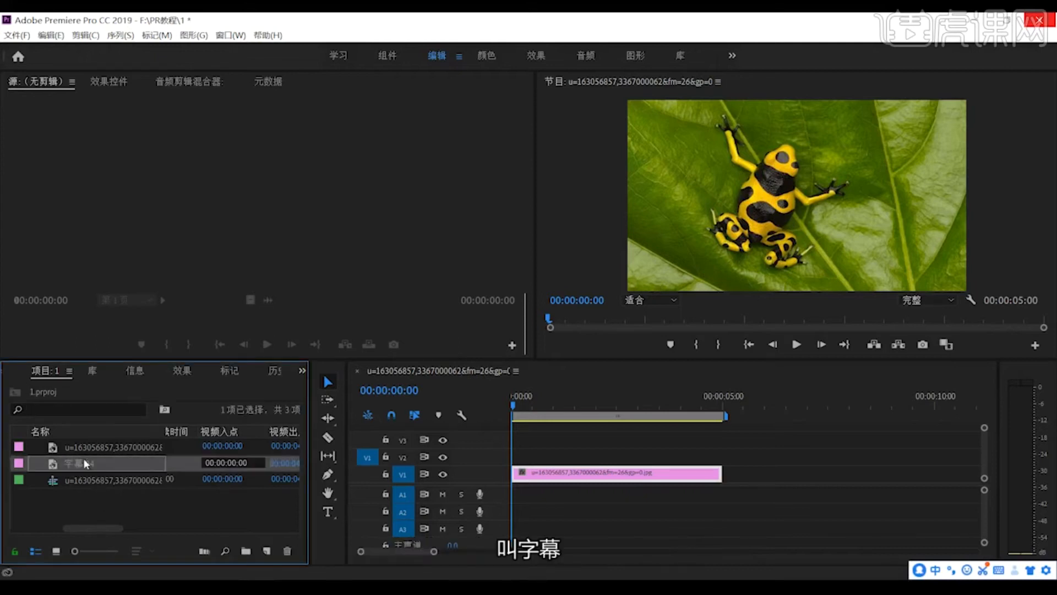
pyautogui.click(84, 451)
pyautogui.click(84, 461)
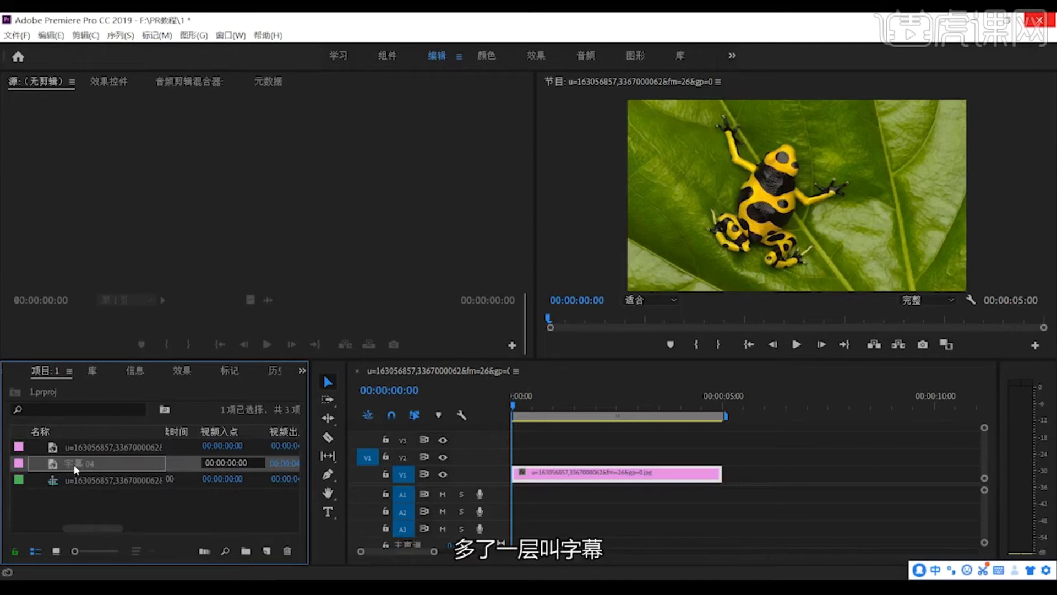
pyautogui.moveTo(74, 465); pyautogui.dragTo(520, 456)
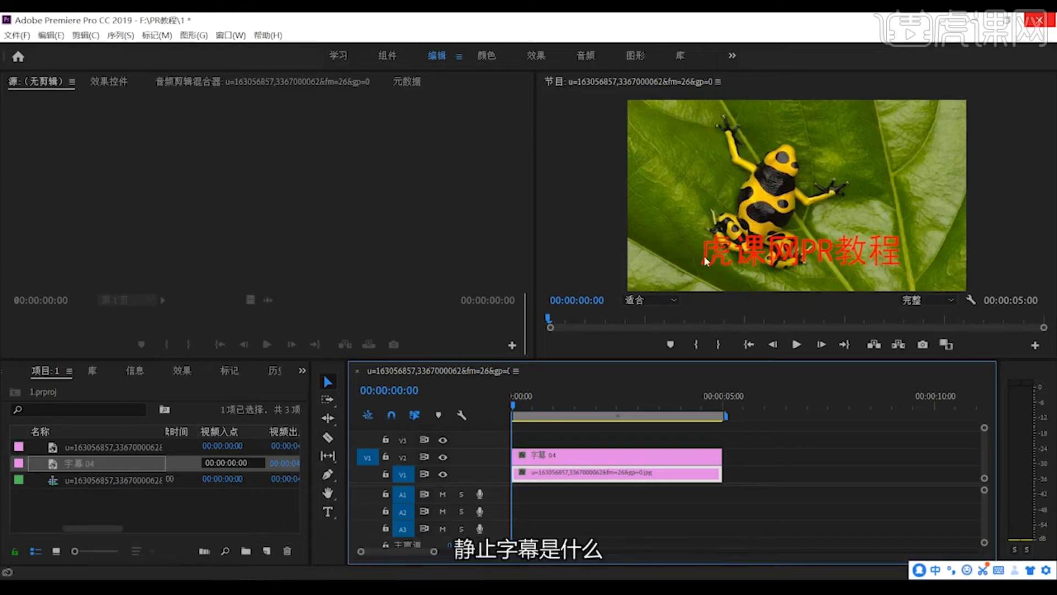
# Play the sequence to preview the still subtitle and return the playhead to the start
pyautogui.press('space')
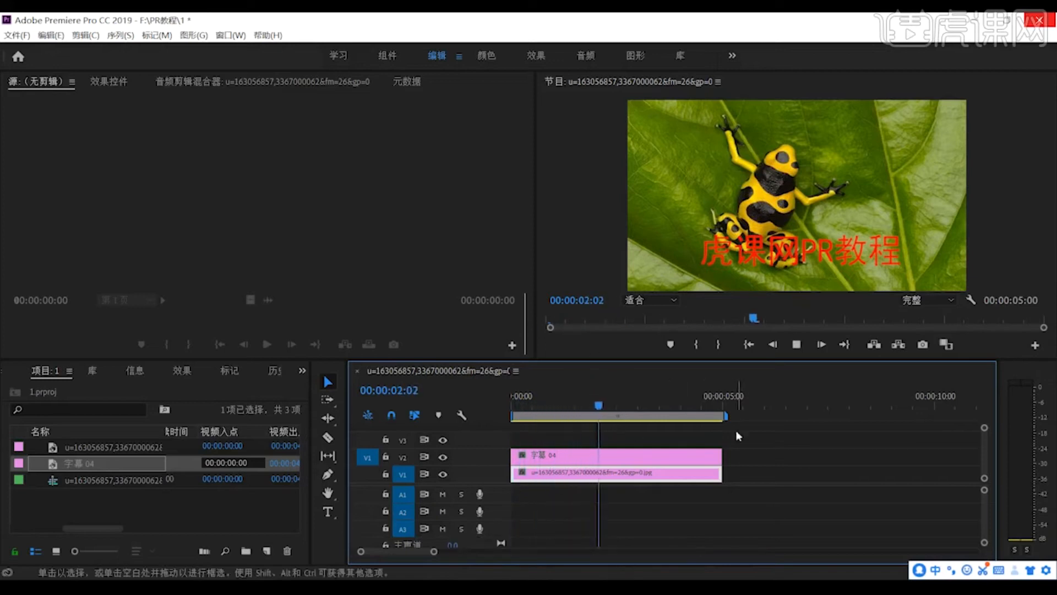
pyautogui.press('space')
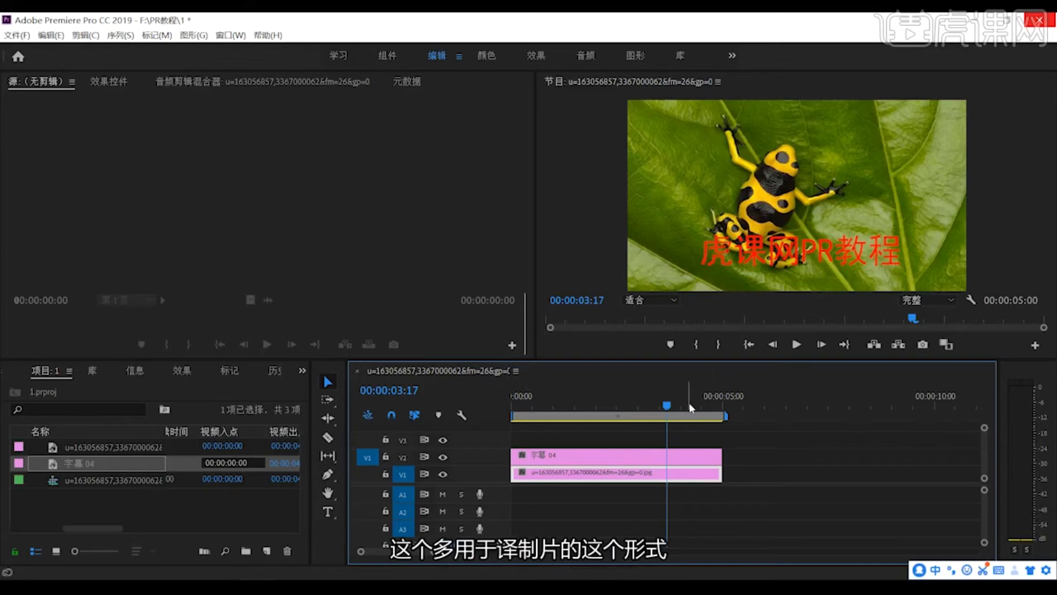
pyautogui.moveTo(667, 405); pyautogui.dragTo(474, 414)
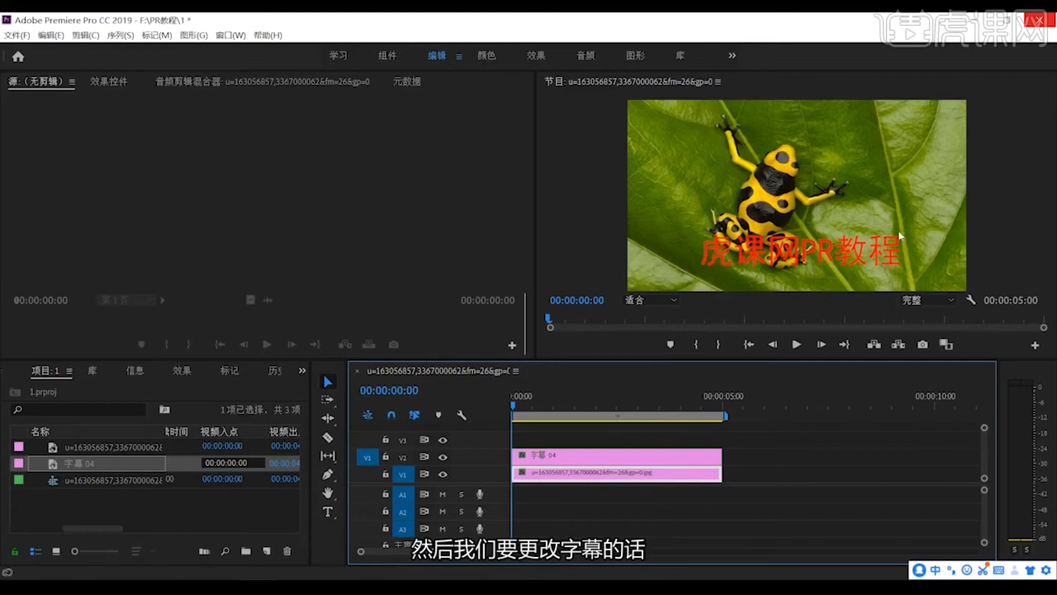
# Change the title type of 字幕 04 to 滚动 (roll) and play the sequence to preview it
pyautogui.doubleClick(52, 465)
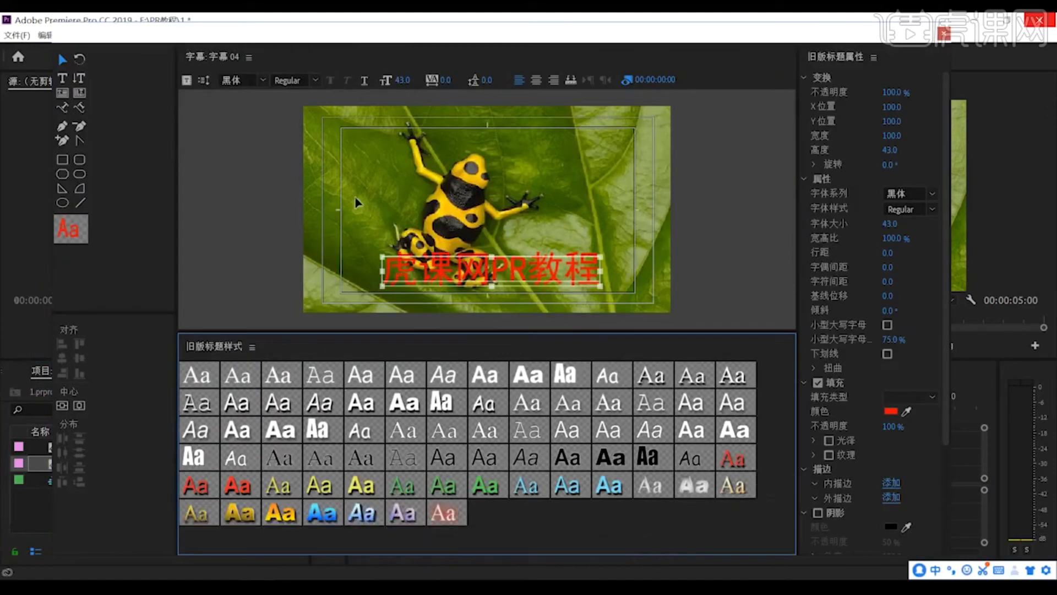
pyautogui.click(204, 80)
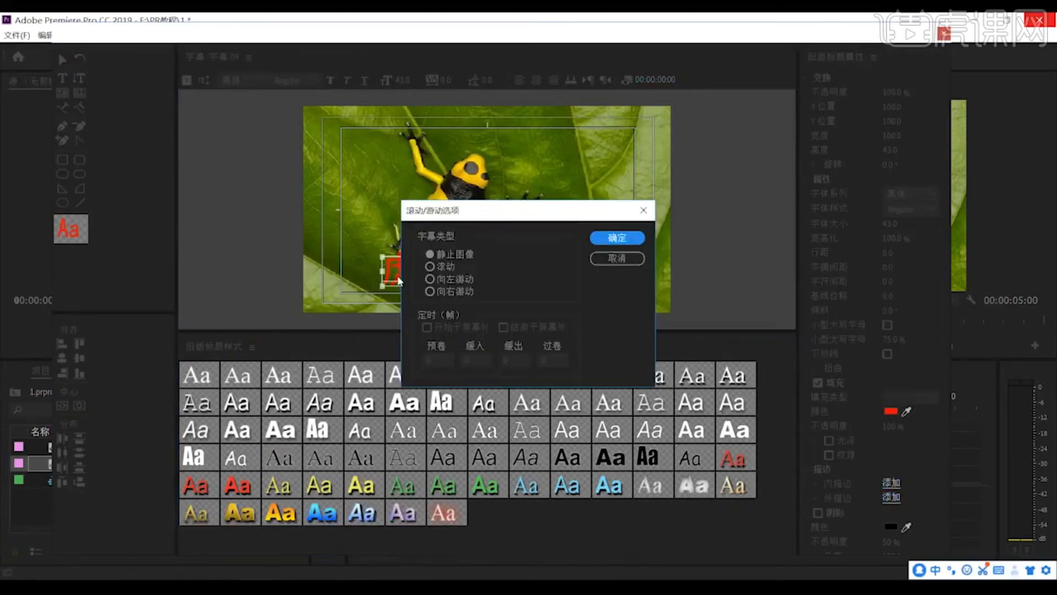
pyautogui.click(429, 267)
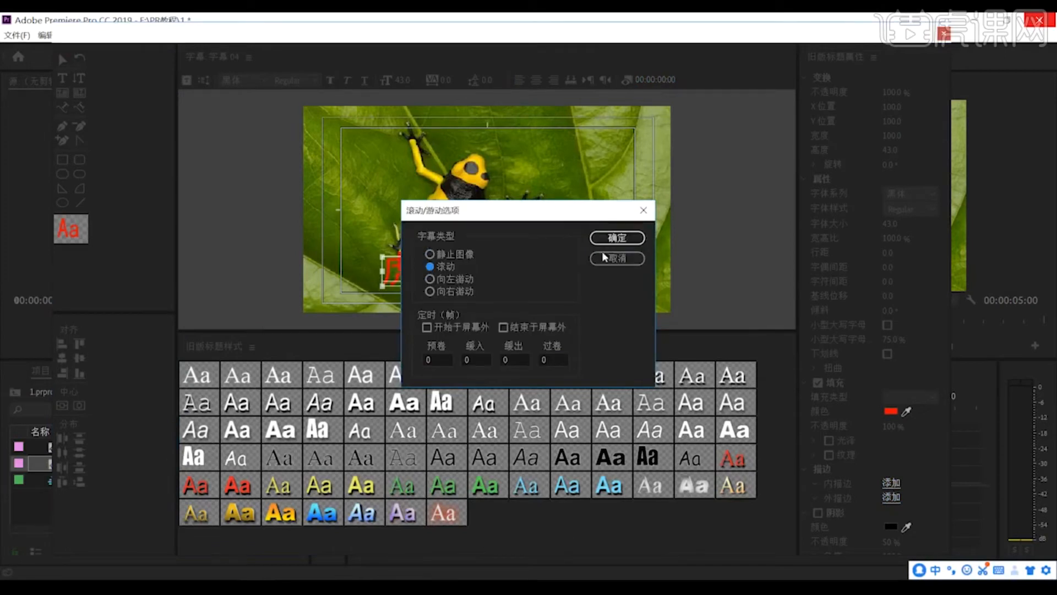
pyautogui.click(616, 238)
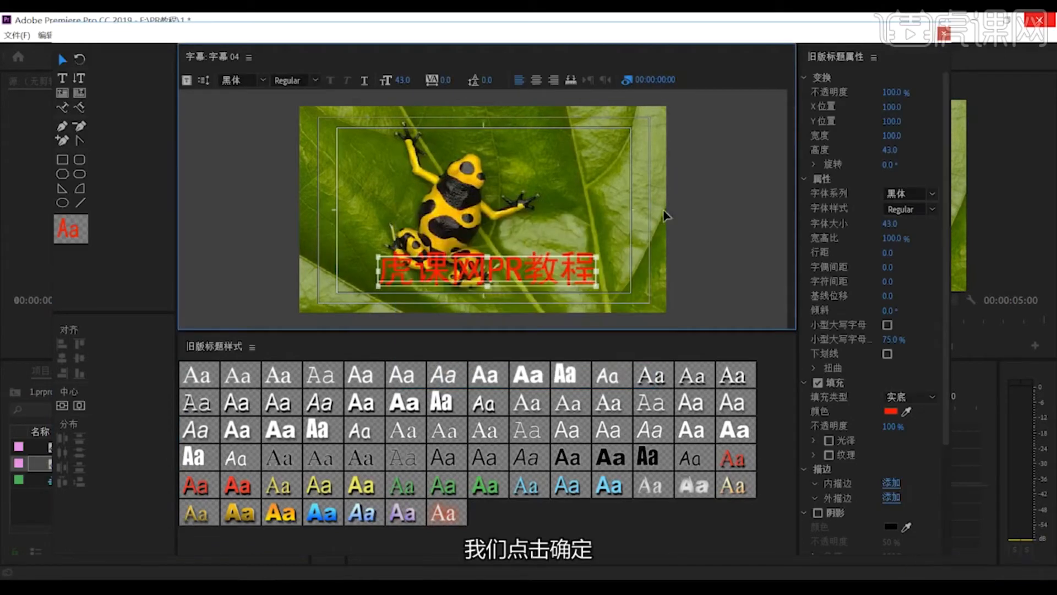
pyautogui.click(943, 34)
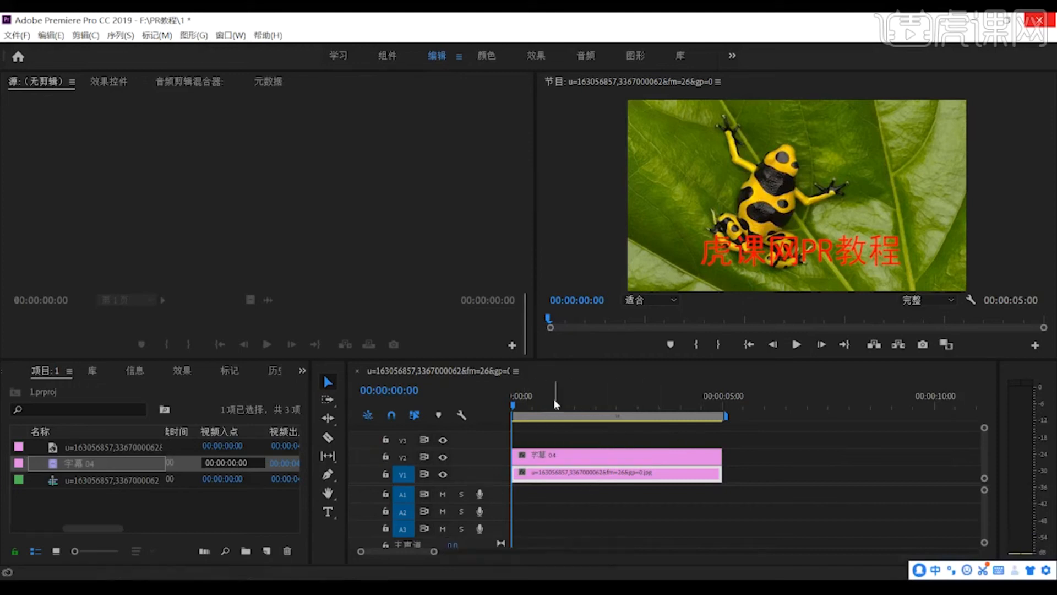
pyautogui.click(796, 344)
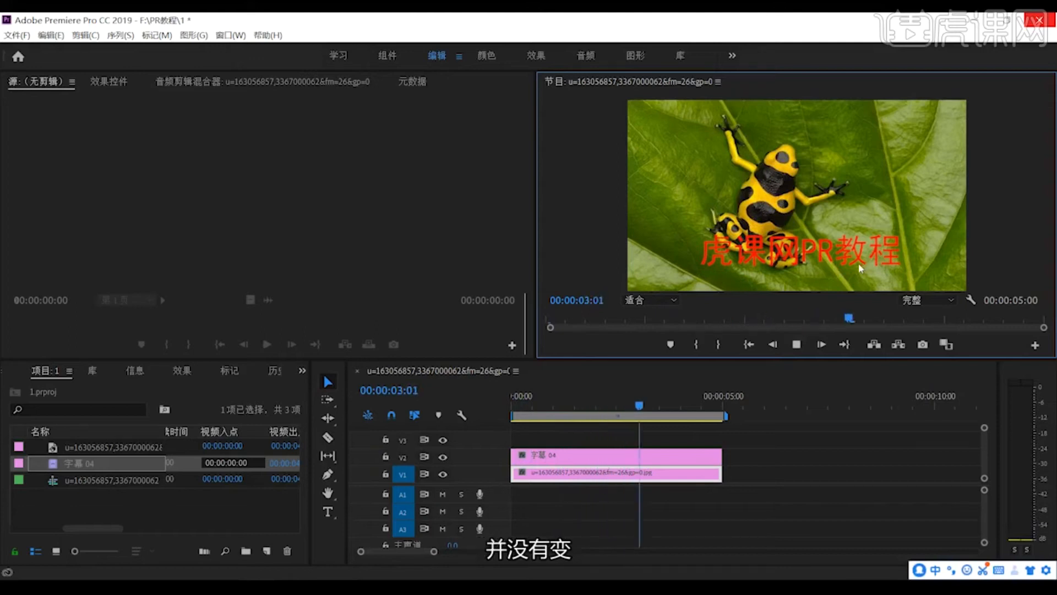
pyautogui.press('space')
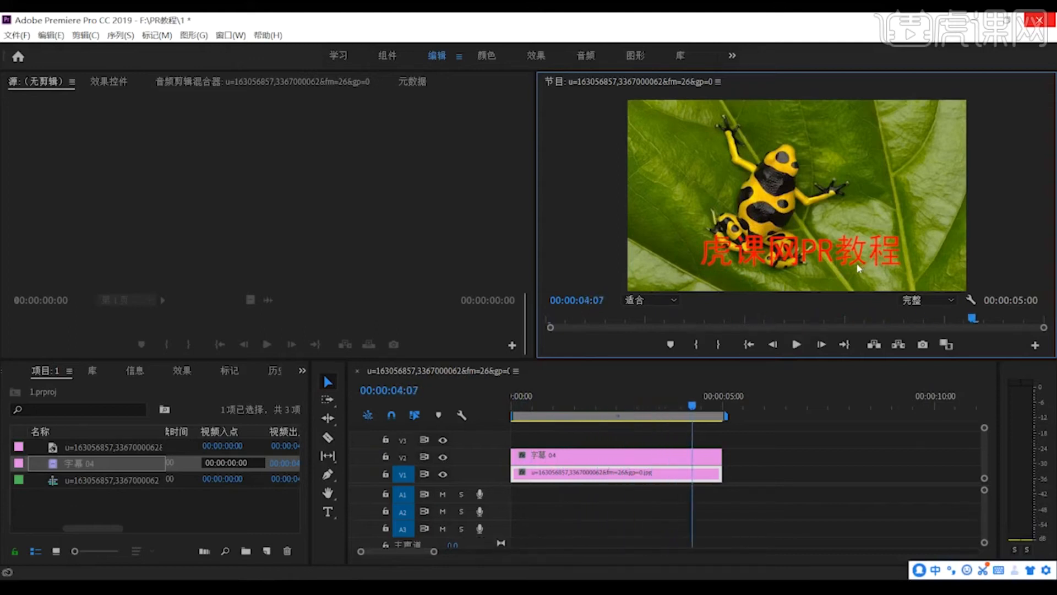
# Reopen title 字幕 04 and duplicate the line 虎课网PR教程 below itself to make four lines of text
pyautogui.doubleClick(72, 469)
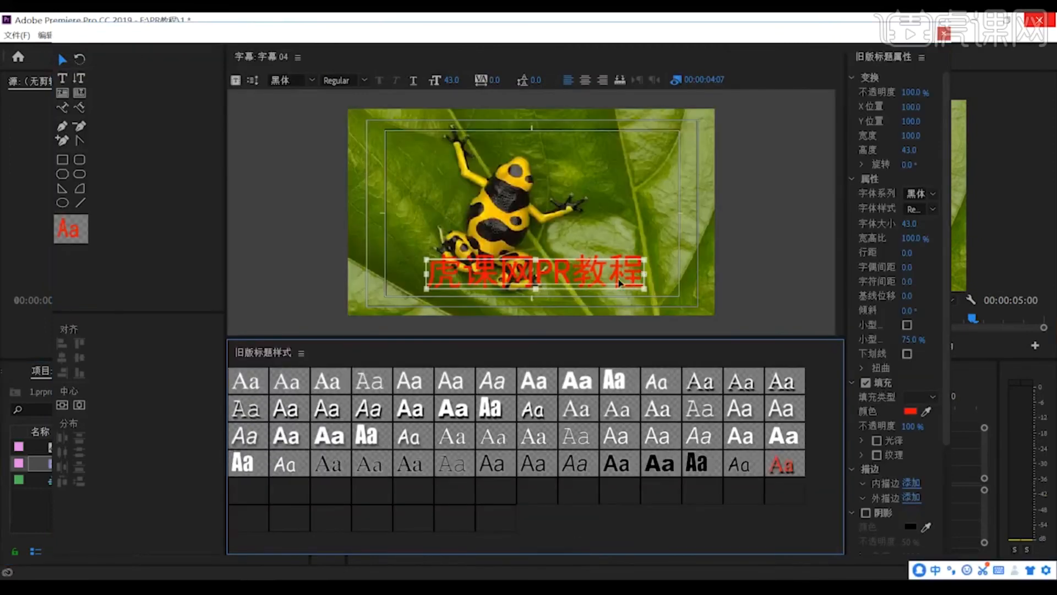
pyautogui.doubleClick(644, 279)
pyautogui.moveTo(644, 279); pyautogui.dragTo(415, 279)
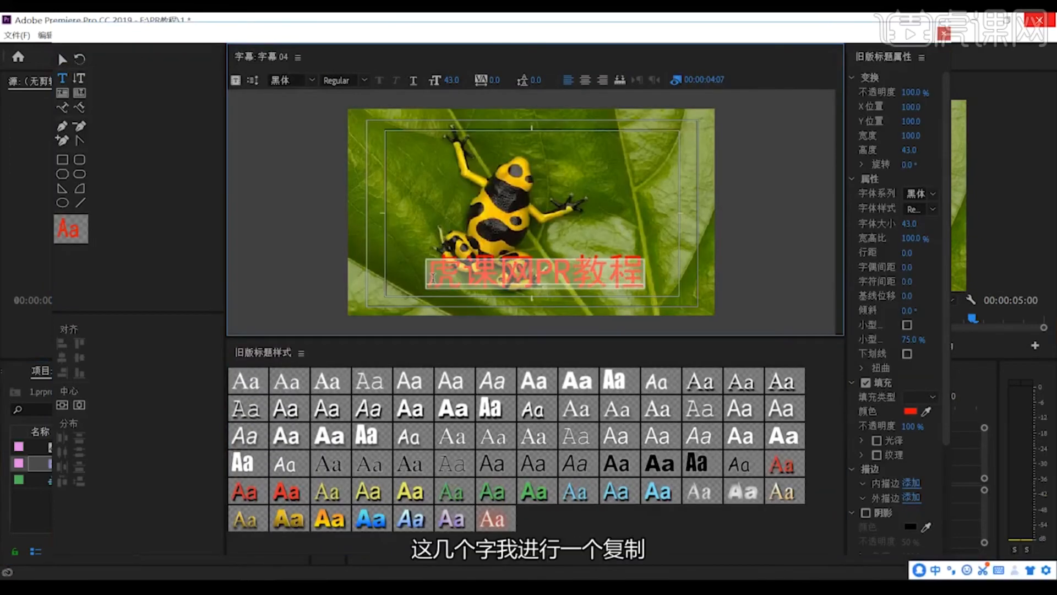
pyautogui.hotkey('ctrl', 'c')
pyautogui.click(643, 277)
pyautogui.press('Return')
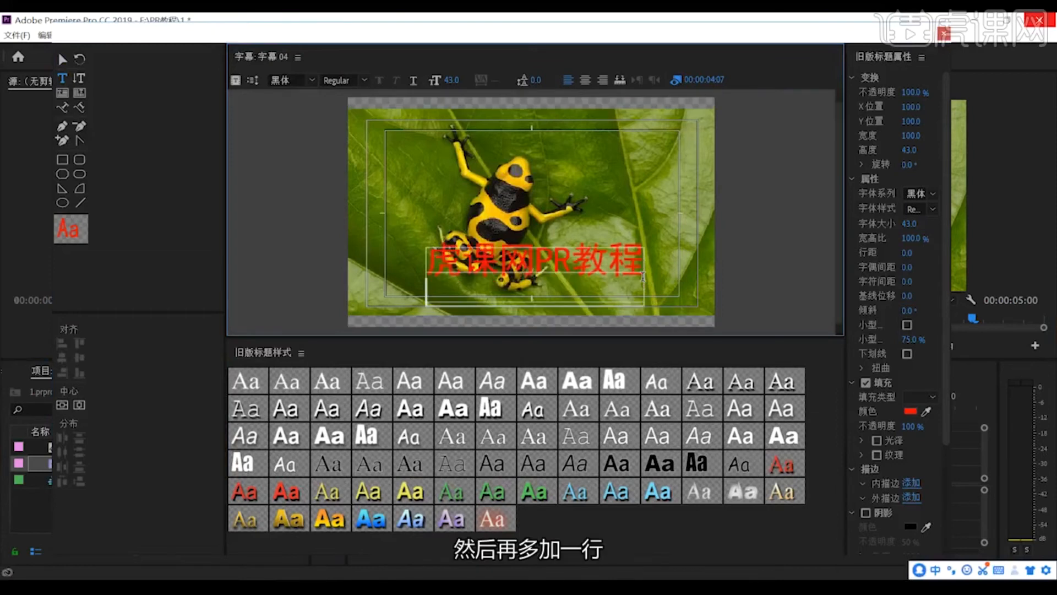
pyautogui.hotkey('ctrl', 'v')
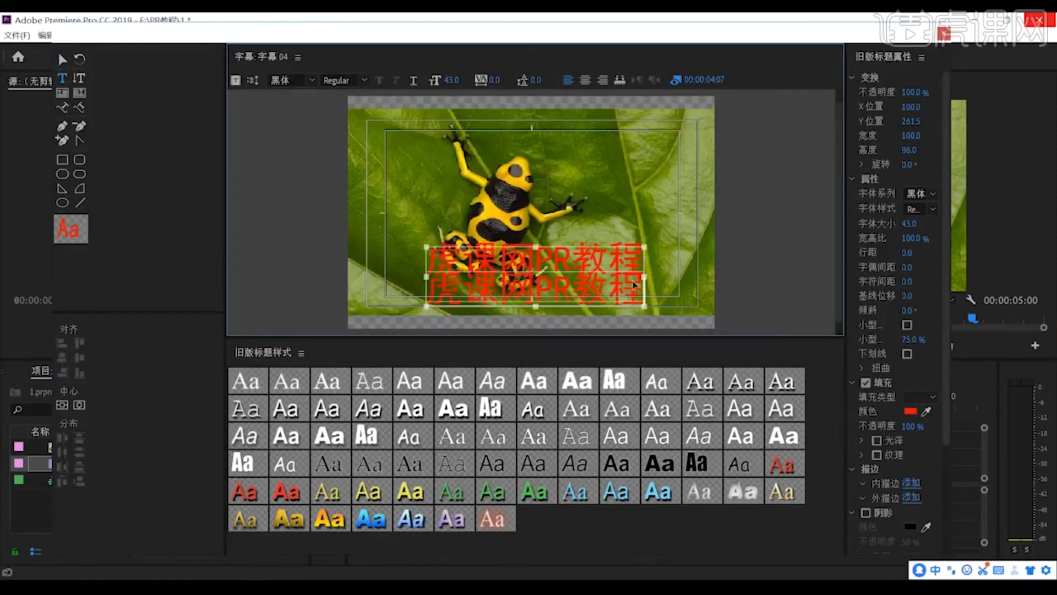
pyautogui.press('Return')
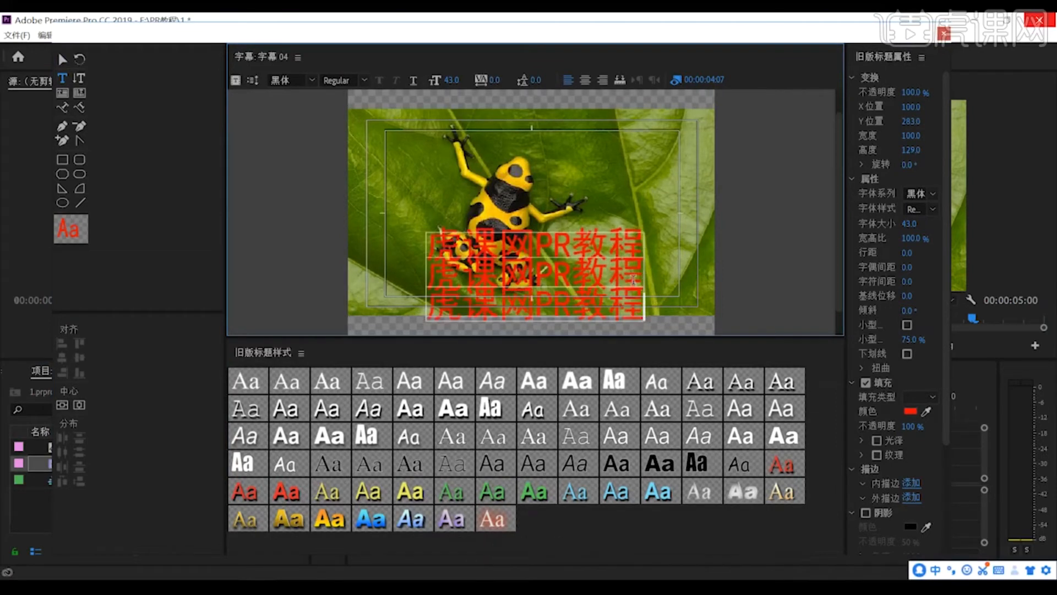
pyautogui.hotkey('ctrl', 'v')
pyautogui.press('Return')
pyautogui.hotkey('ctrl', 'v')
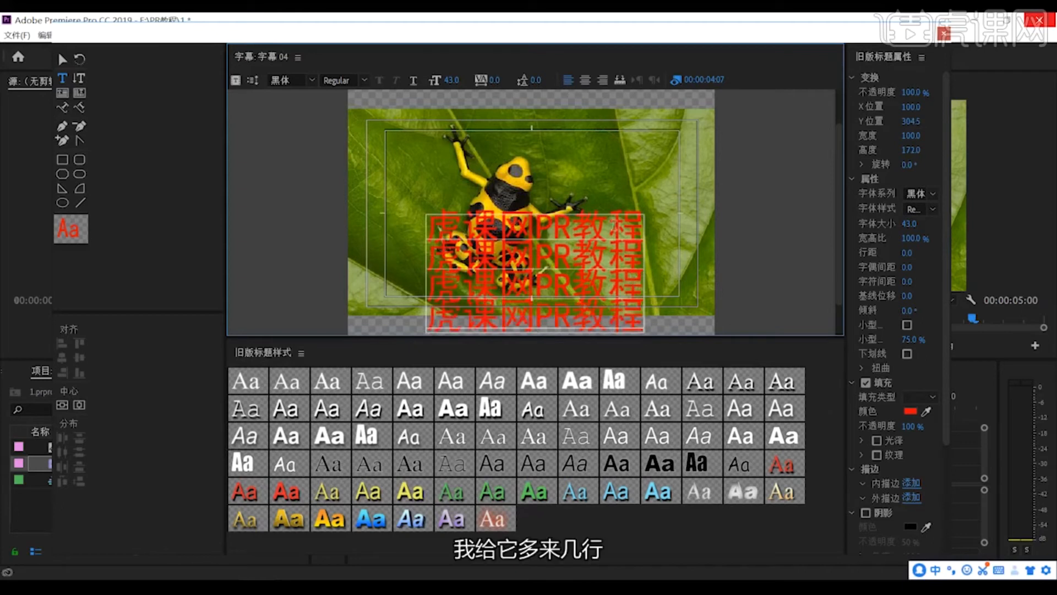
# Move the four-line text block down past the frame's lower edge, to about X 271.4, Y 421.5, and close the title
pyautogui.click(61, 59)
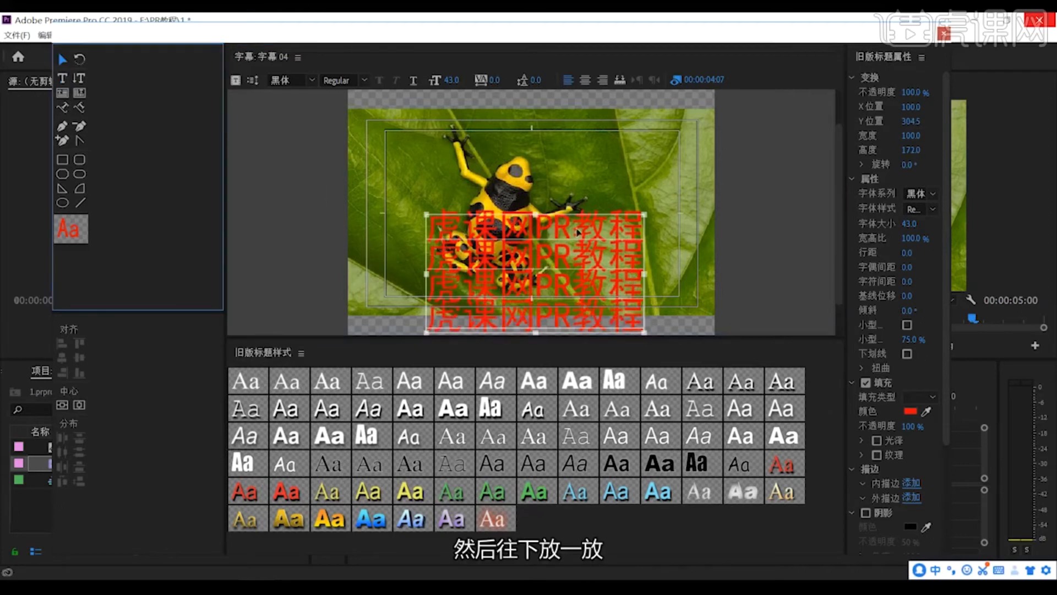
pyautogui.moveTo(578, 232); pyautogui.dragTo(578, 317)
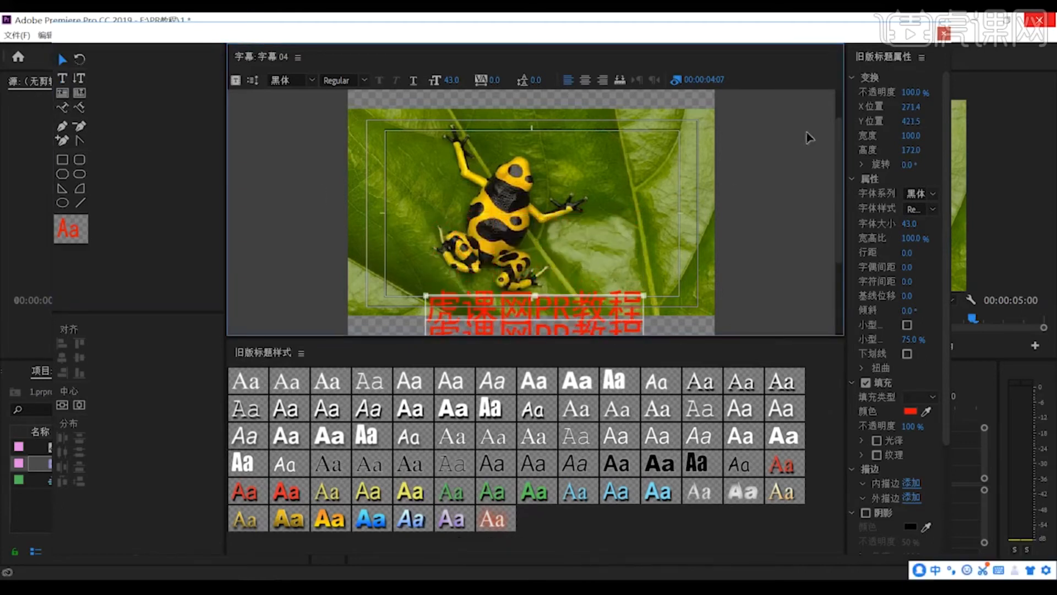
pyautogui.click(944, 34)
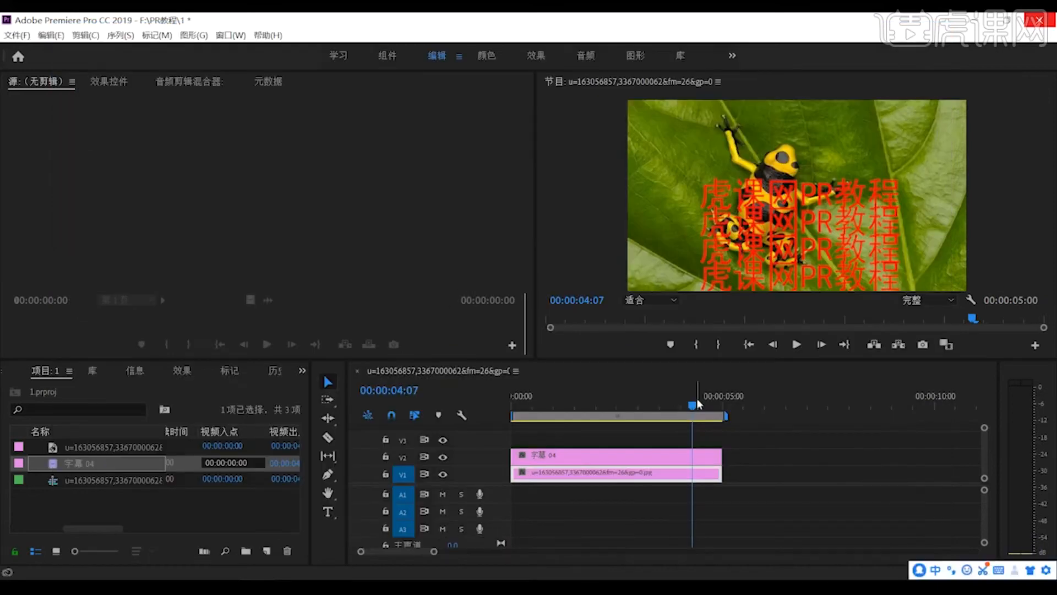
# Play the rolling subtitle from the start of the sequence and return the playhead to the beginning
pyautogui.moveTo(696, 398); pyautogui.dragTo(456, 424)
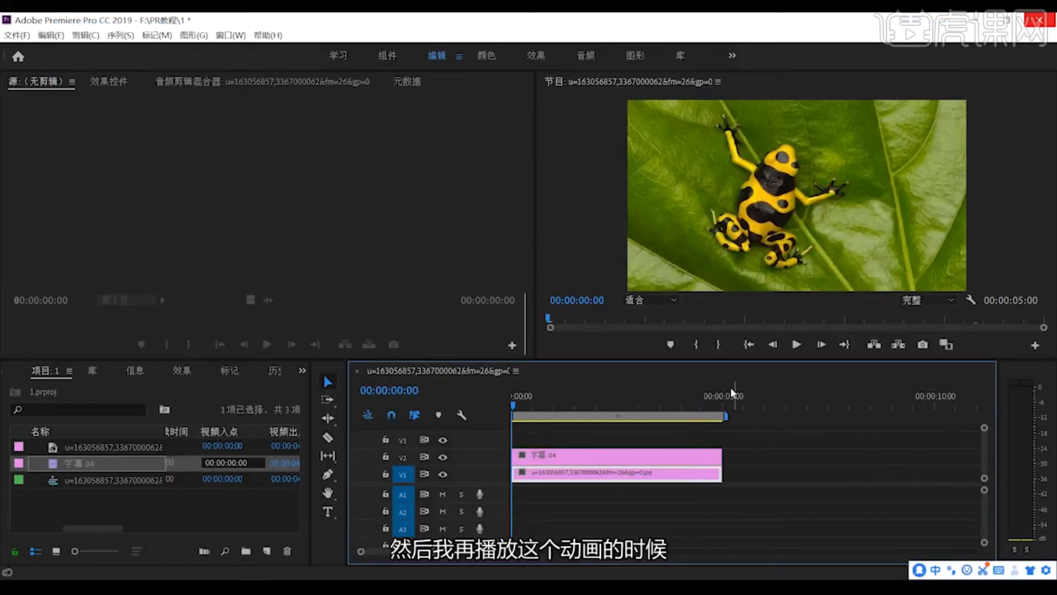
pyautogui.click(797, 345)
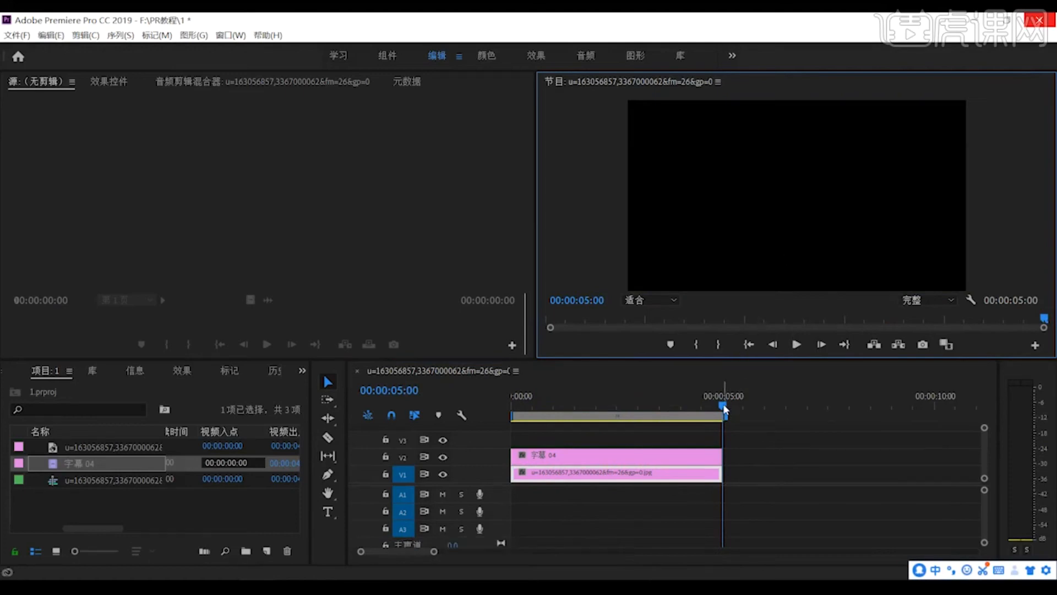
pyautogui.moveTo(726, 396); pyautogui.dragTo(500, 424)
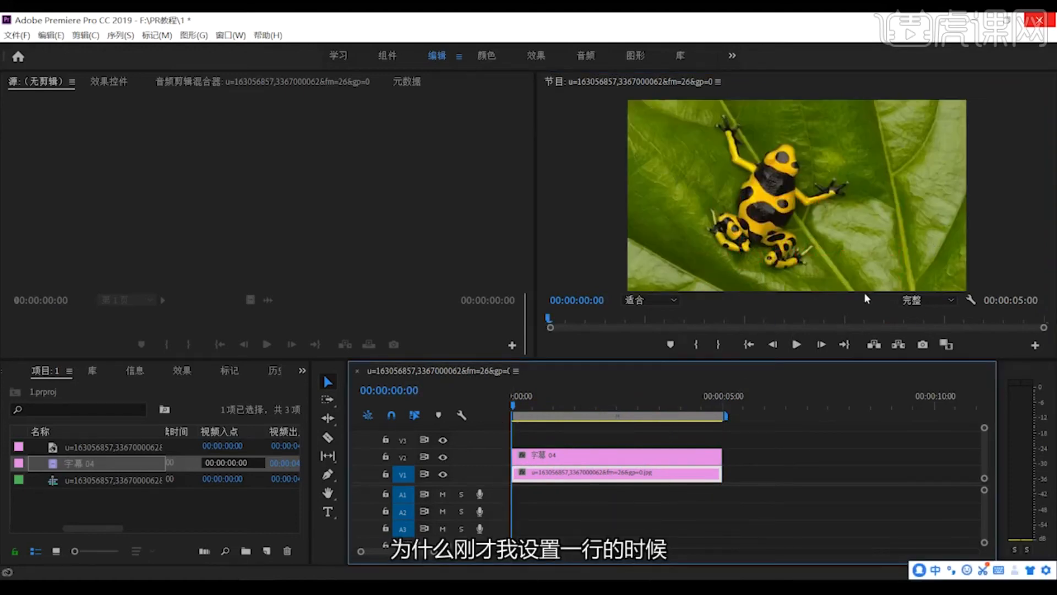
# Reopen title 字幕 04 and delete the text of the three duplicated lines, keeping only the first one
pyautogui.doubleClick(54, 463)
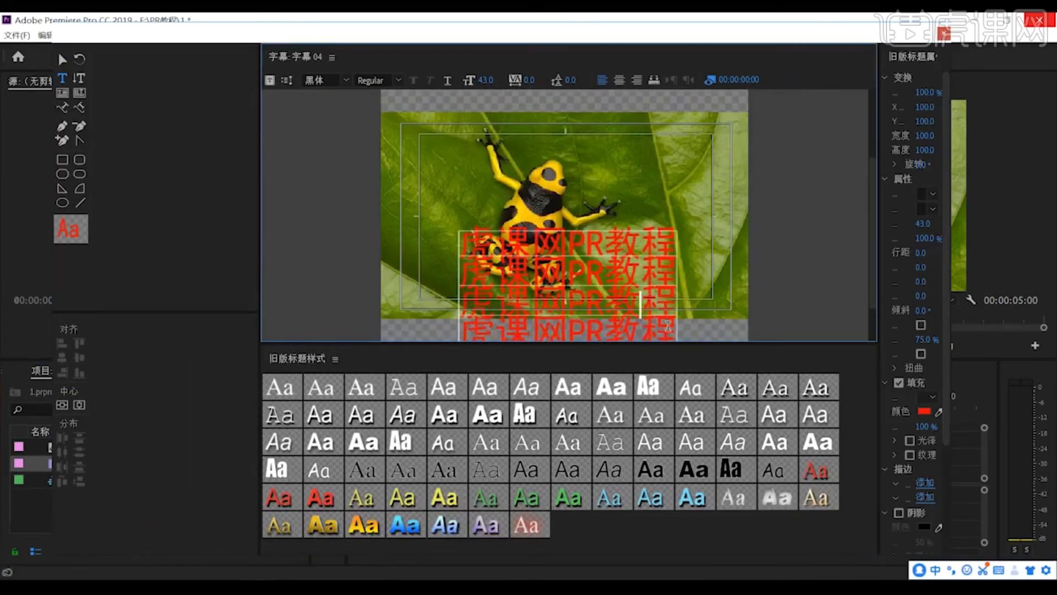
pyautogui.hotkey('ctrl', 'a')
pyautogui.click(523, 287)
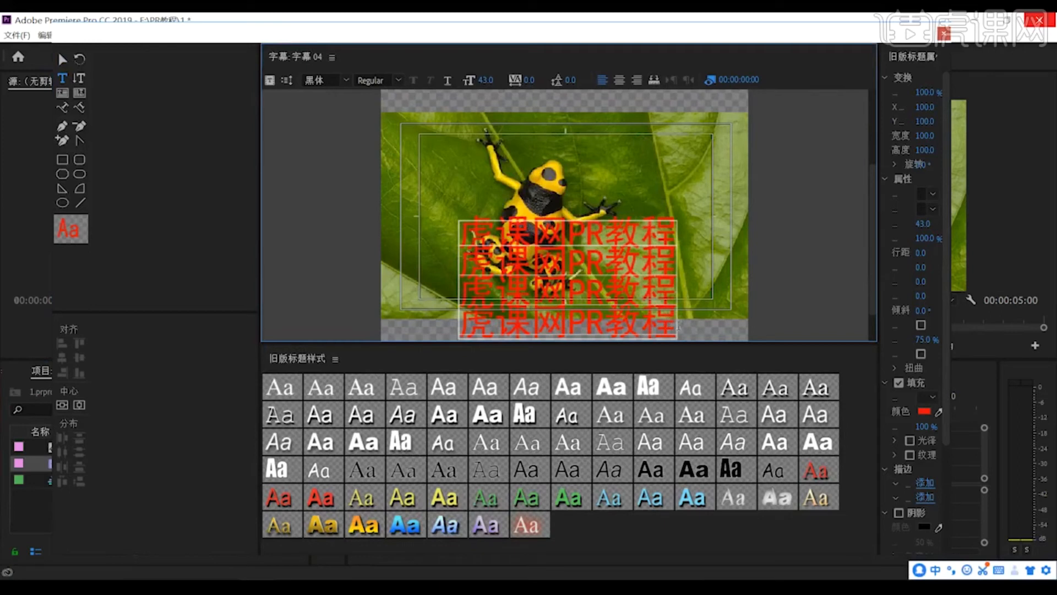
pyautogui.moveTo(674, 325); pyautogui.dragTo(461, 325)
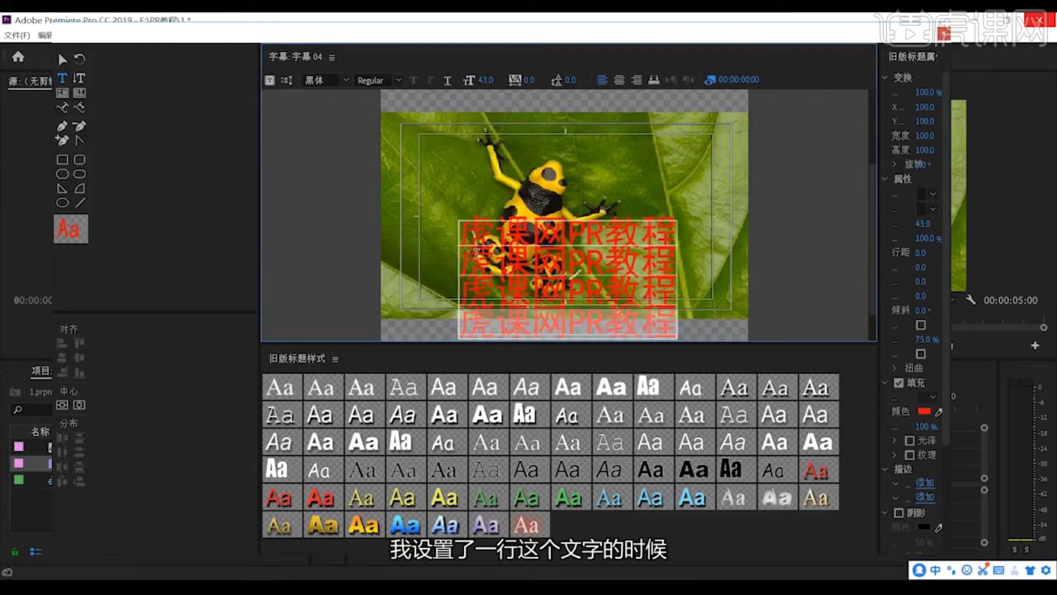
pyautogui.press('BackSpace')
pyautogui.moveTo(669, 298); pyautogui.dragTo(460, 292)
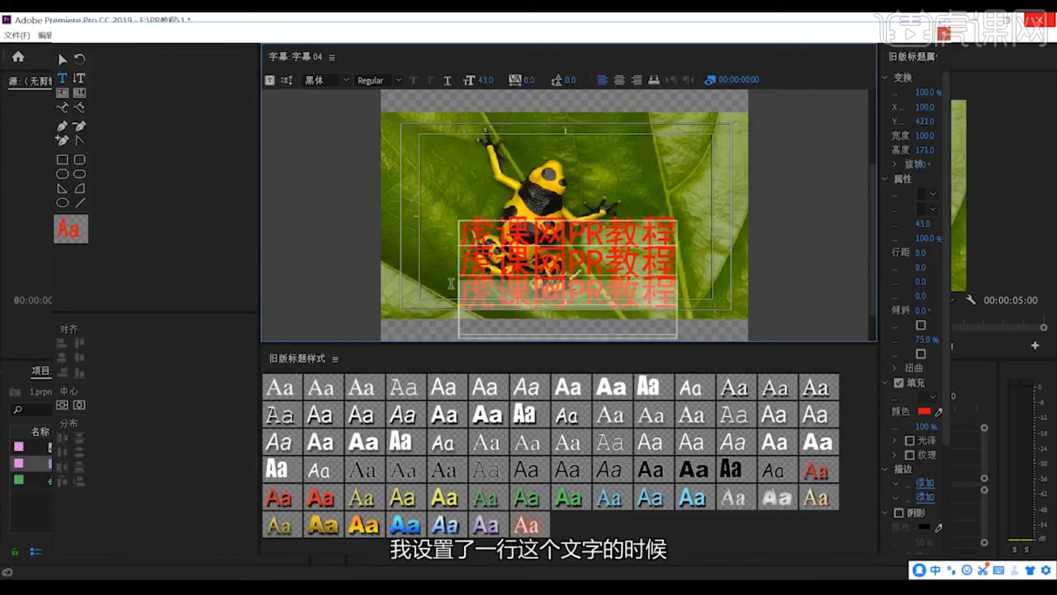
pyautogui.press('BackSpace')
pyautogui.moveTo(664, 265); pyautogui.dragTo(453, 269)
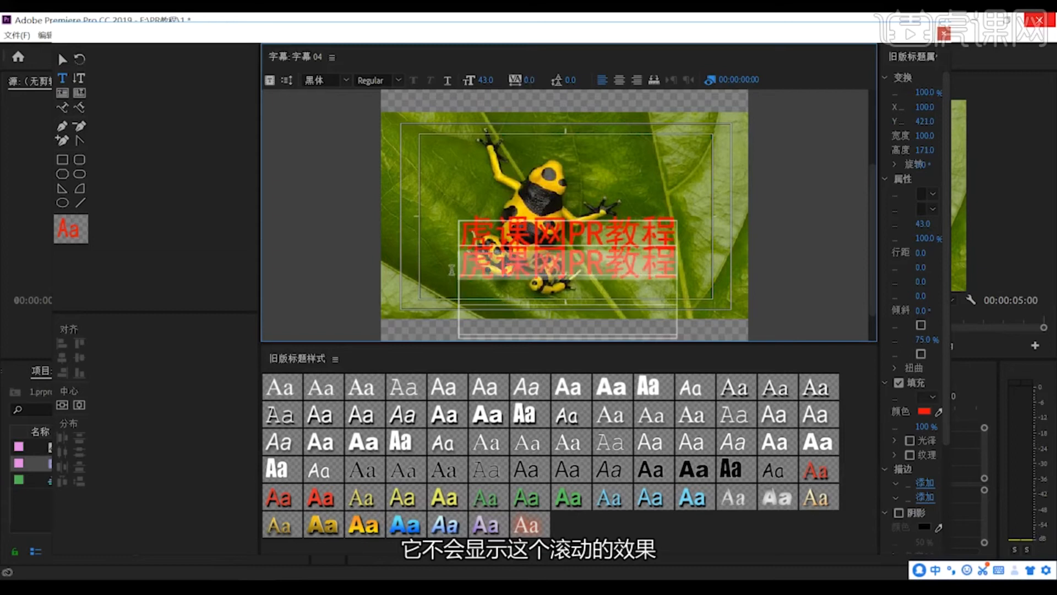
pyautogui.press('BackSpace')
# Remove the empty lines below the remaining title text and close the title editor
pyautogui.click(62, 59)
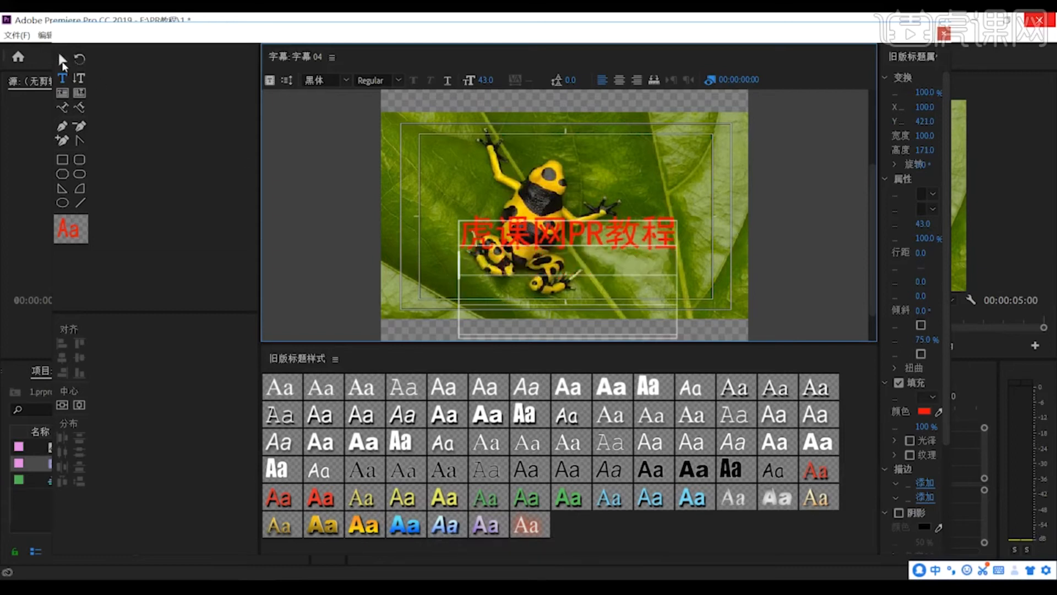
pyautogui.doubleClick(479, 255)
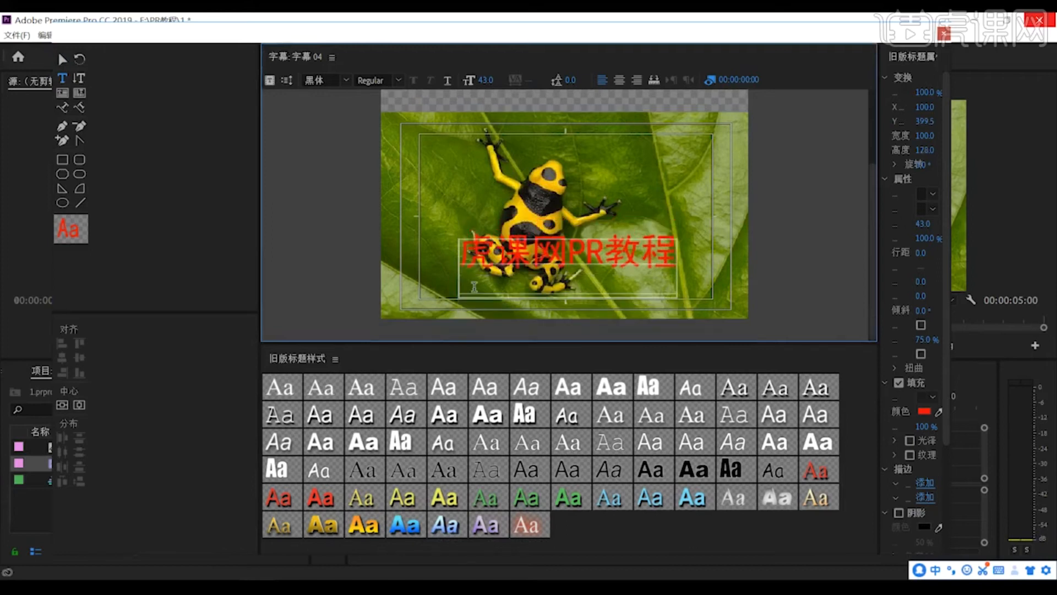
pyautogui.press('BackSpace')
pyautogui.click(62, 59)
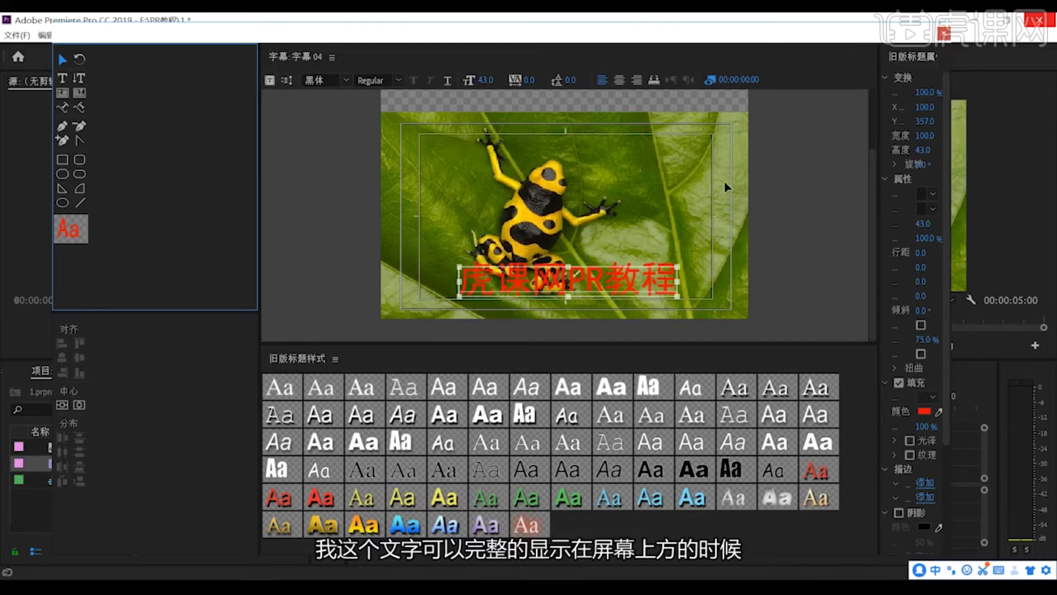
pyautogui.click(943, 35)
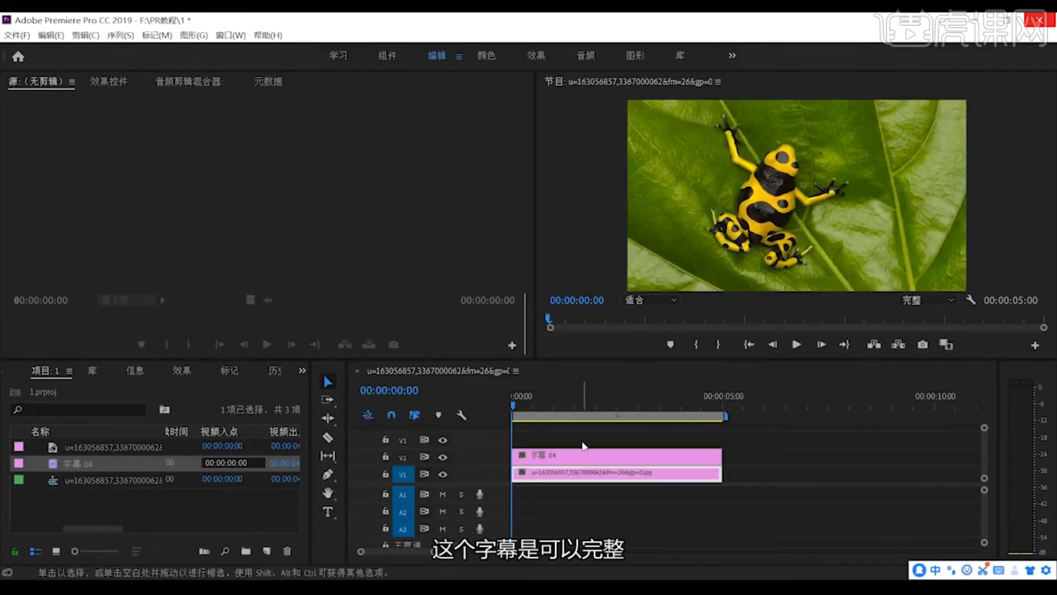
# Reopen title 字幕 04, raise its text to the lower edge of the frame, close it and return the playhead to the start
pyautogui.click(799, 344)
pyautogui.click(798, 345)
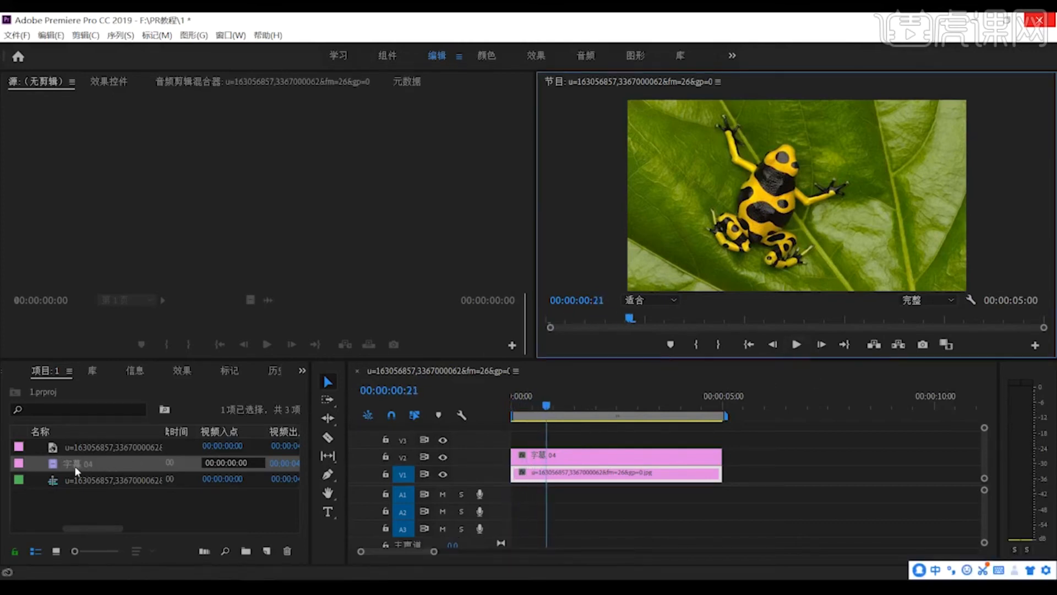
pyautogui.click(74, 466)
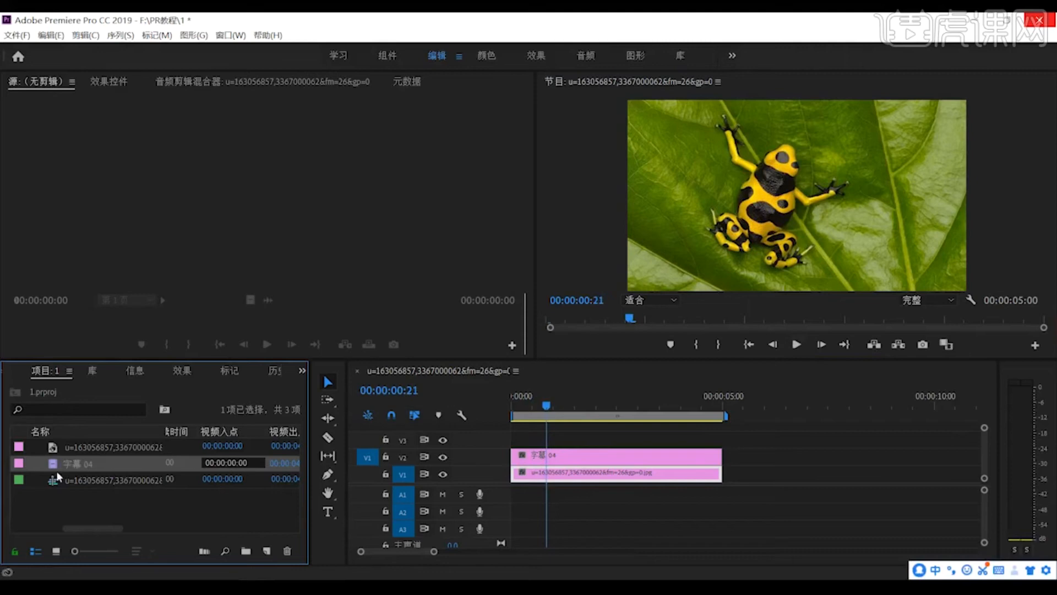
pyautogui.doubleClick(55, 464)
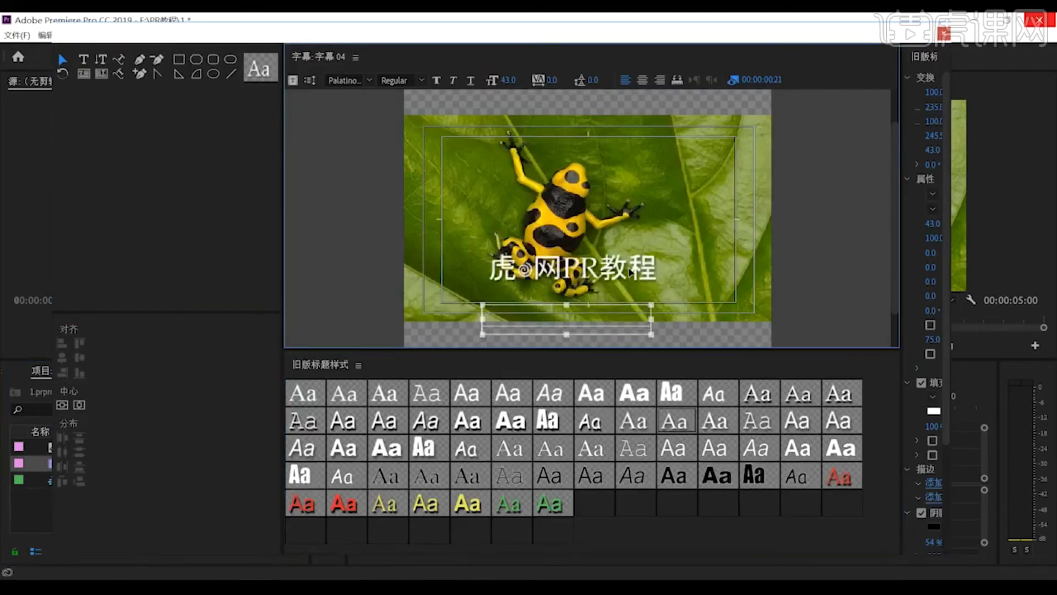
pyautogui.click(944, 35)
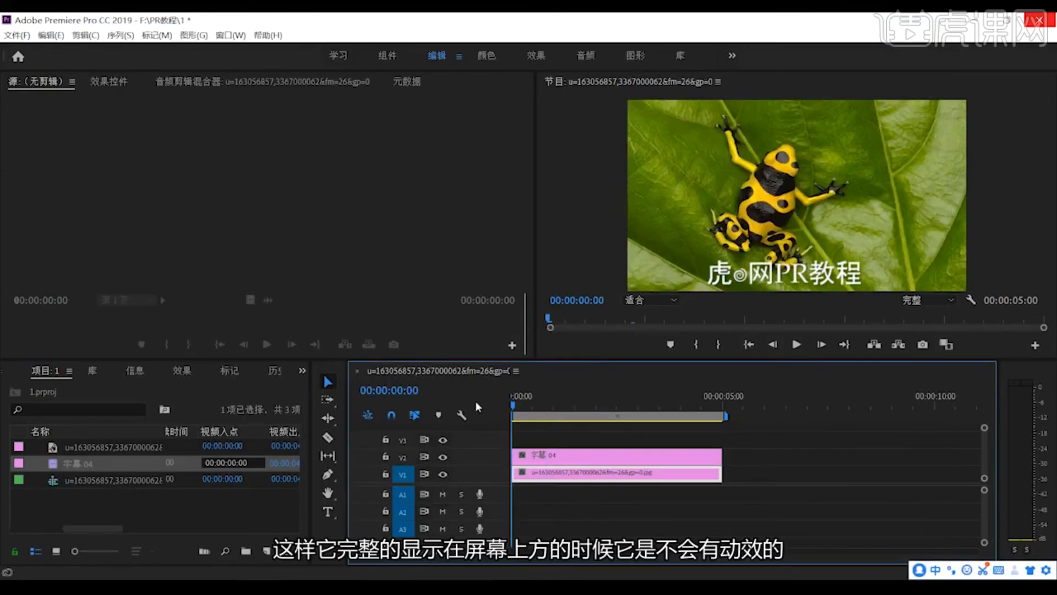
pyautogui.click(629, 392)
pyautogui.moveTo(629, 389); pyautogui.dragTo(460, 424)
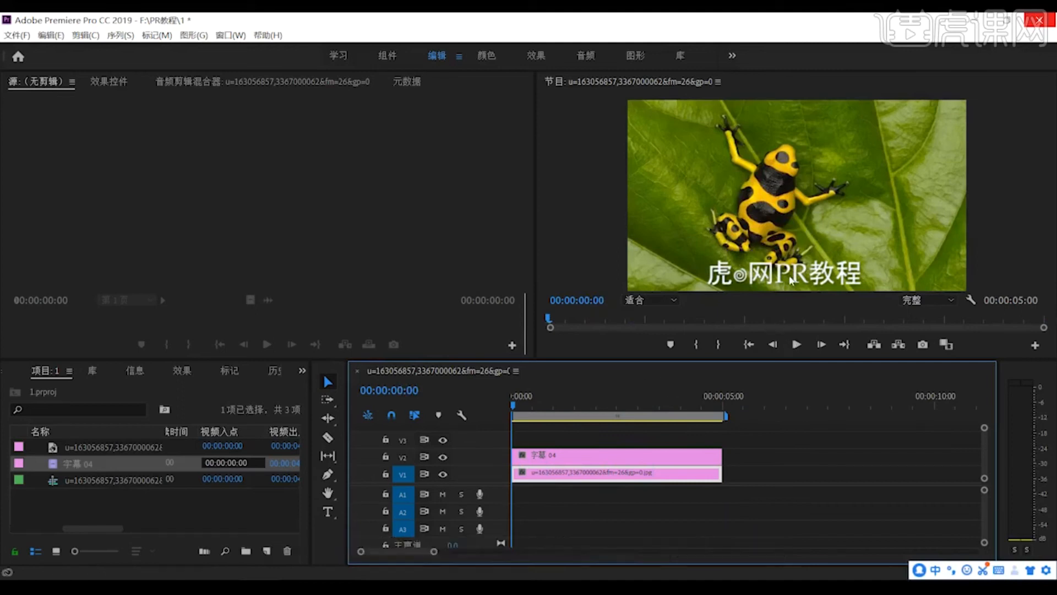
# Reopen title 字幕 04, move its text up inside the safe margins, and play the sequence from the start
pyautogui.click(69, 463)
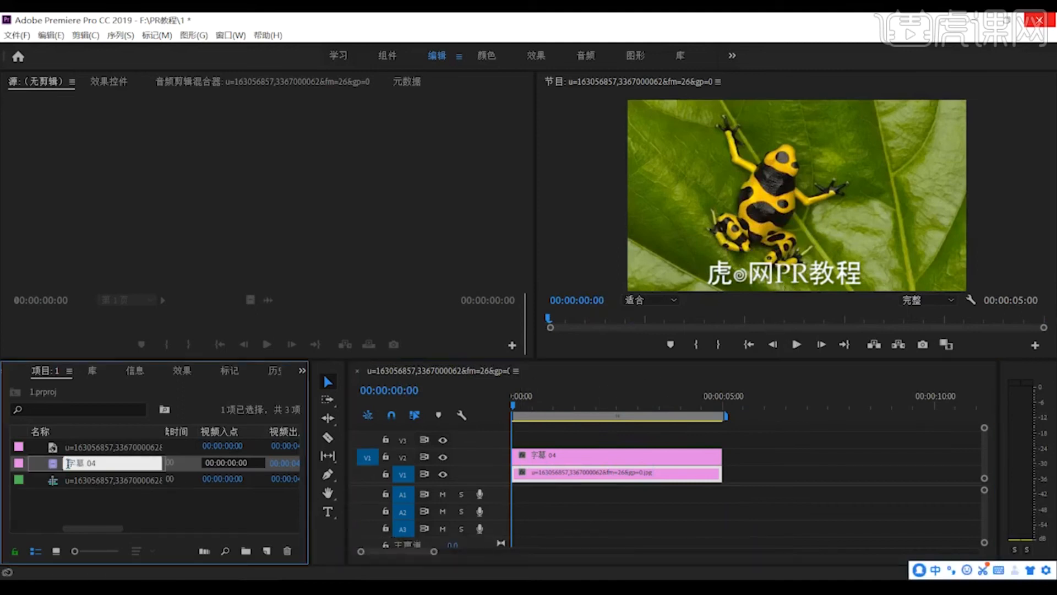
pyautogui.doubleClick(61, 466)
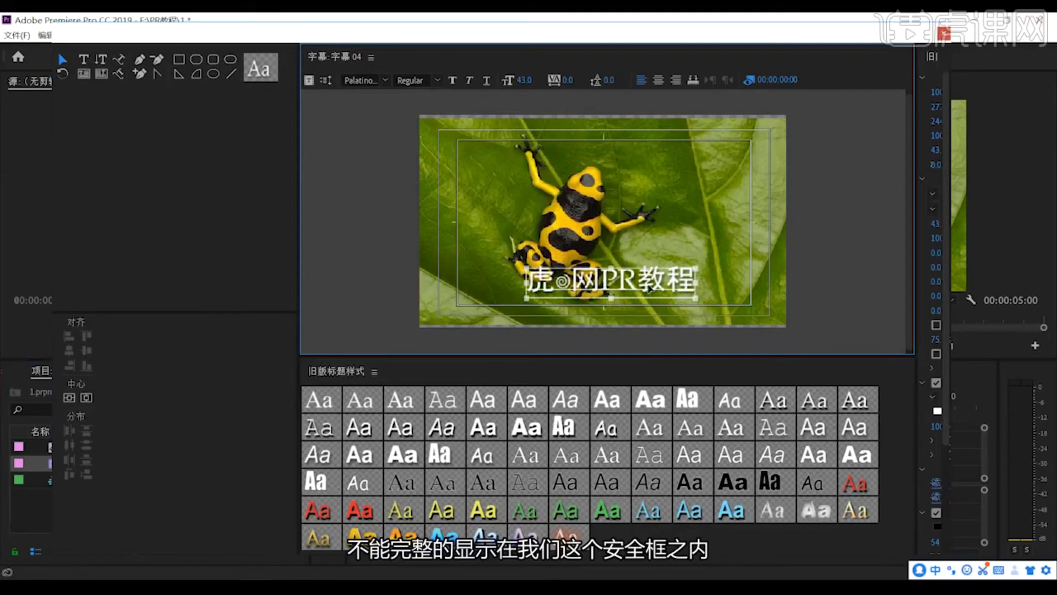
pyautogui.click(943, 34)
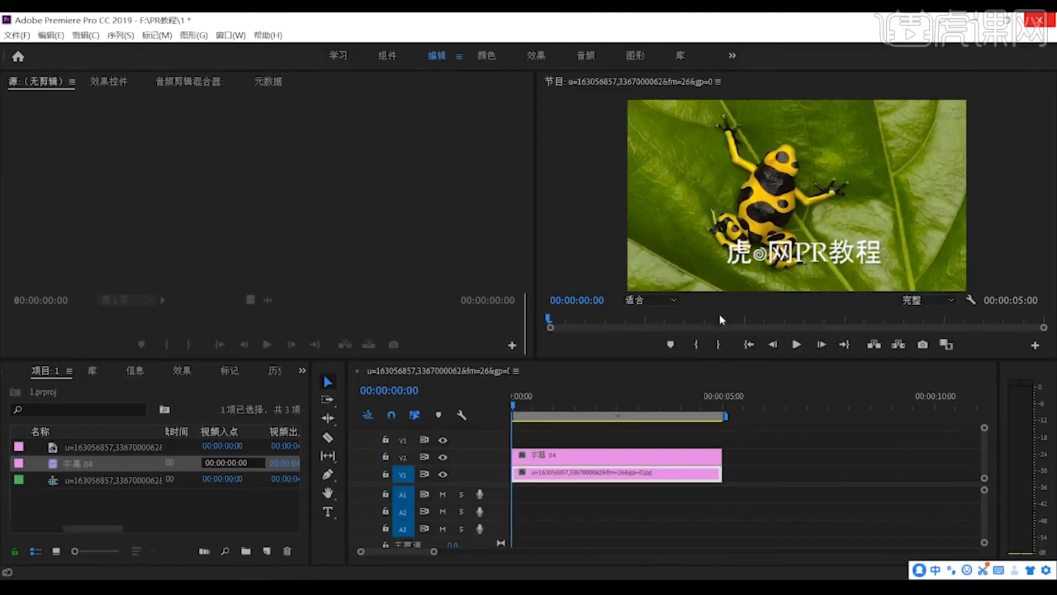
pyautogui.click(797, 345)
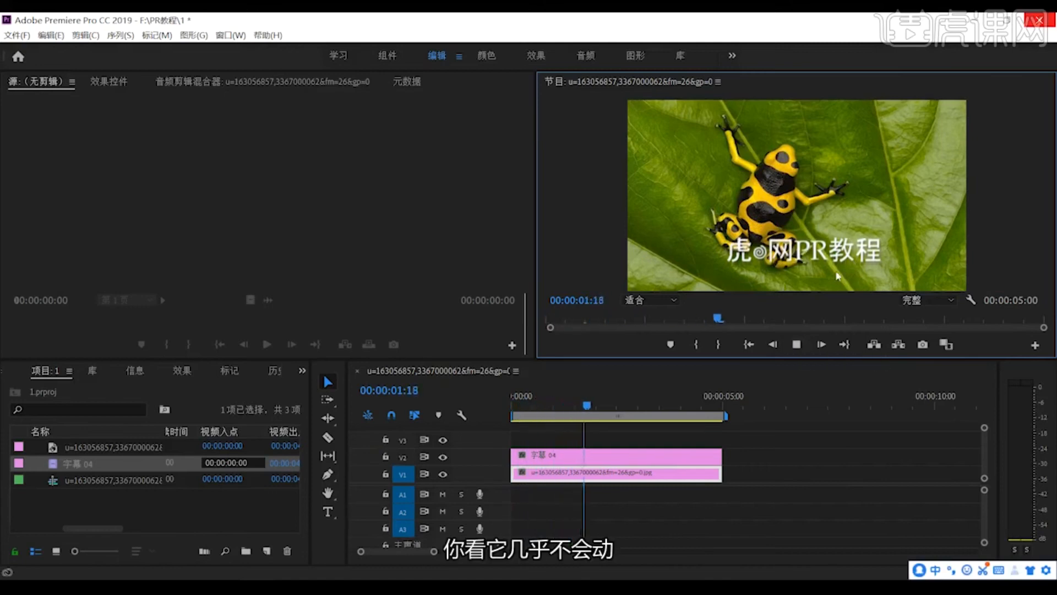
pyautogui.click(797, 347)
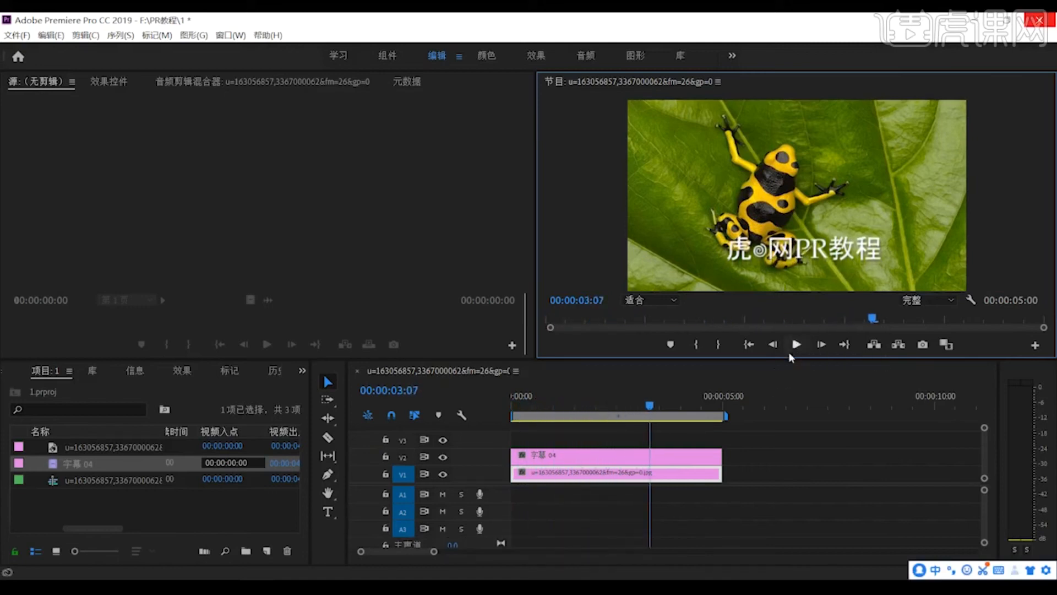
# Add several empty lines below the text in title 字幕 04, then play the rolling subtitle and return the playhead to the start
pyautogui.doubleClick(37, 468)
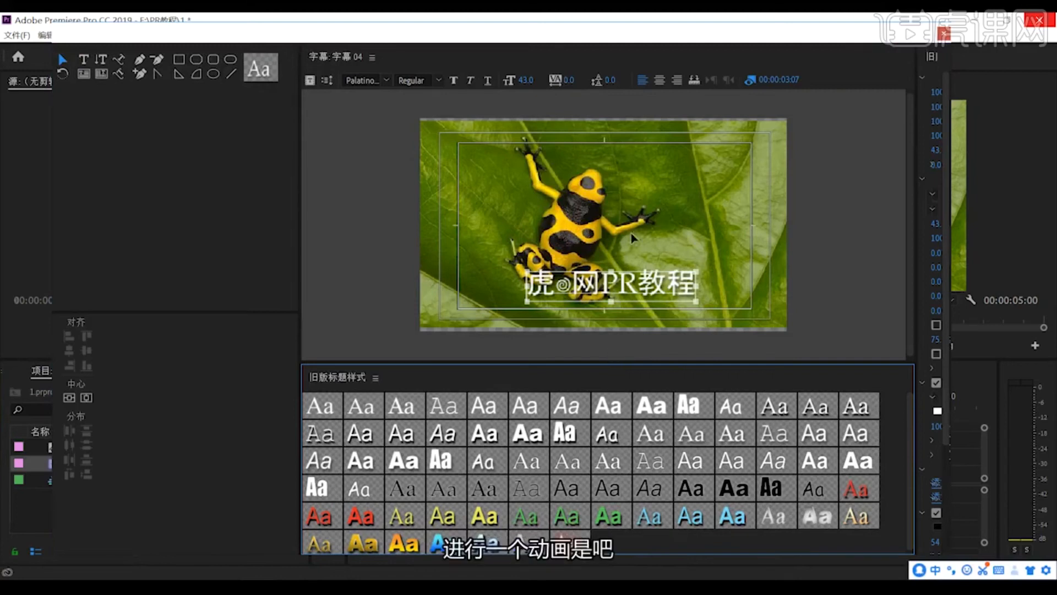
pyautogui.doubleClick(690, 287)
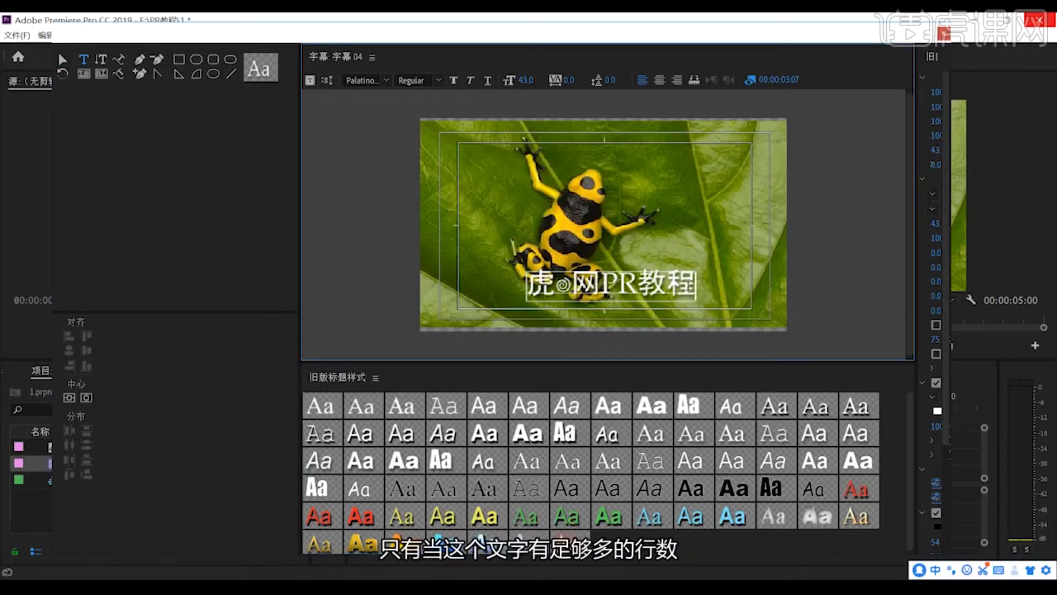
pyautogui.press('Return')
pyautogui.press('Return')
pyautogui.press('Return')
pyautogui.press('Return')
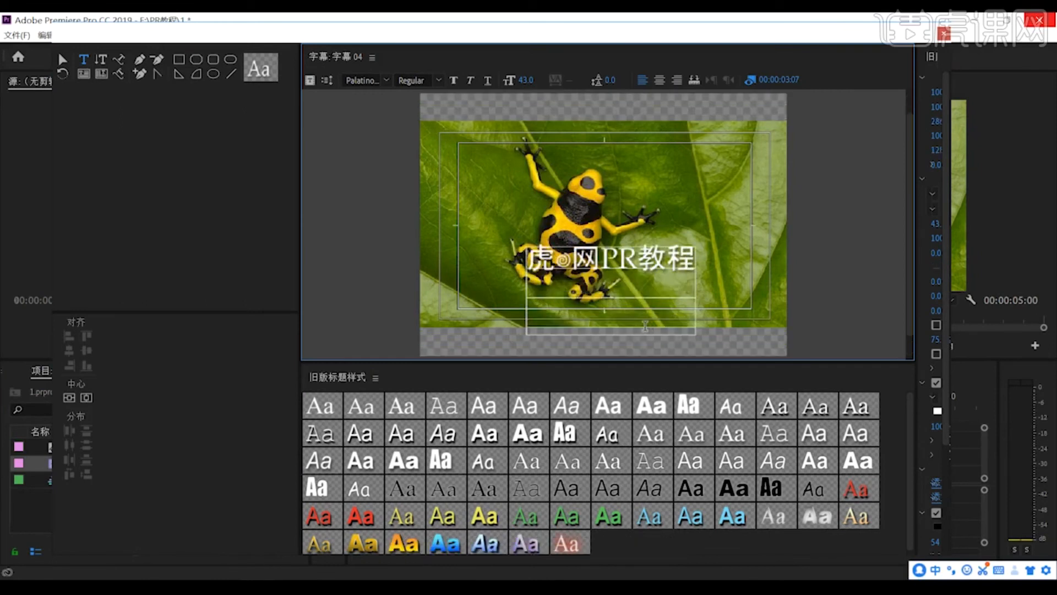
pyautogui.press('Return')
pyautogui.press('Return')
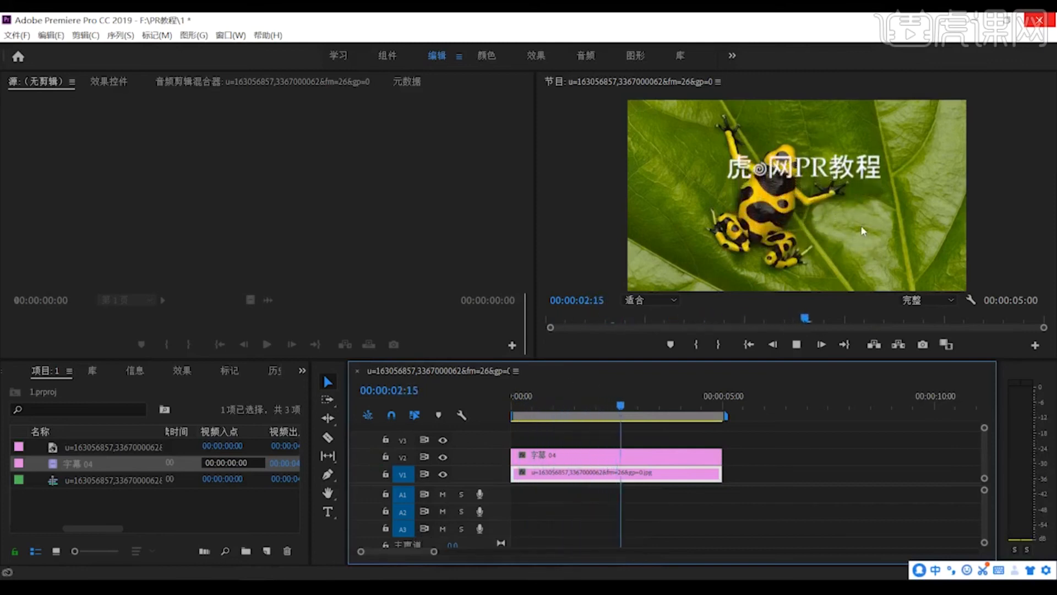
pyautogui.press('space')
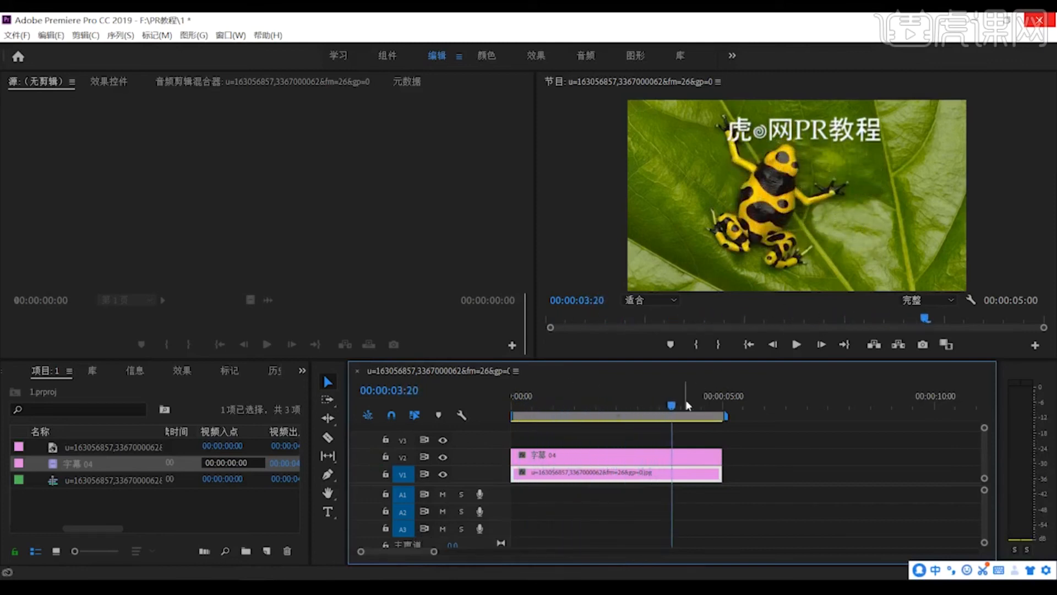
pyautogui.press('Home')
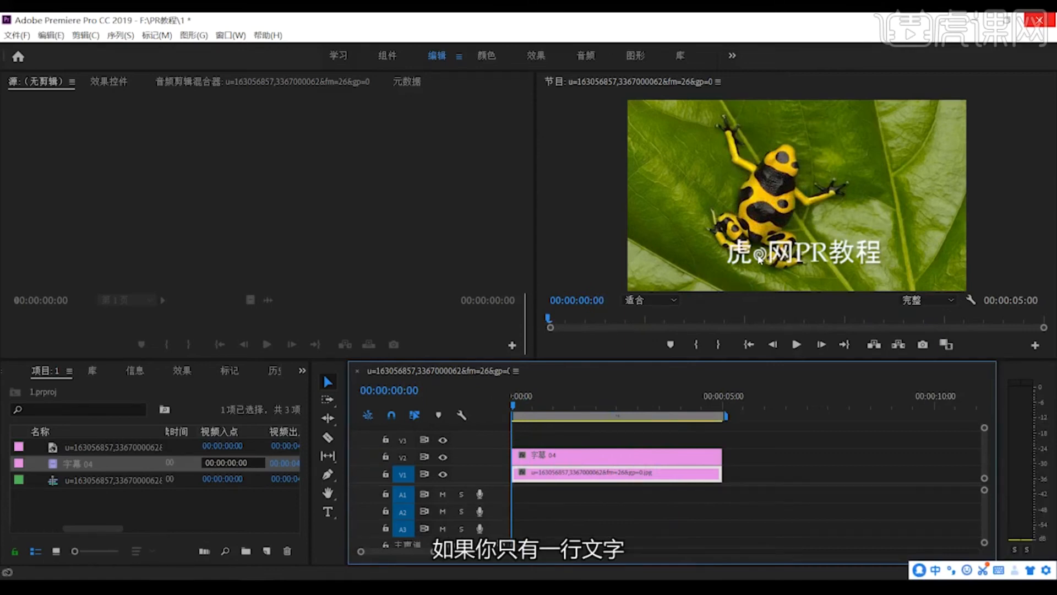
# Reopen title 字幕 04, delete the empty lines below the text, and narrow the title editor's tools area
pyautogui.doubleClick(55, 465)
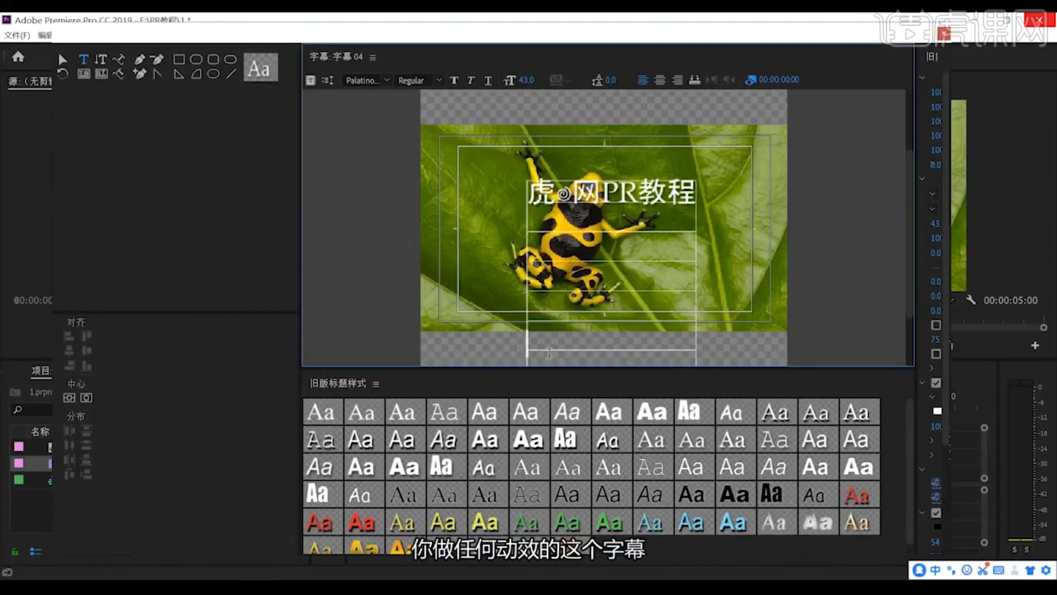
pyautogui.moveTo(549, 353); pyautogui.dragTo(541, 288)
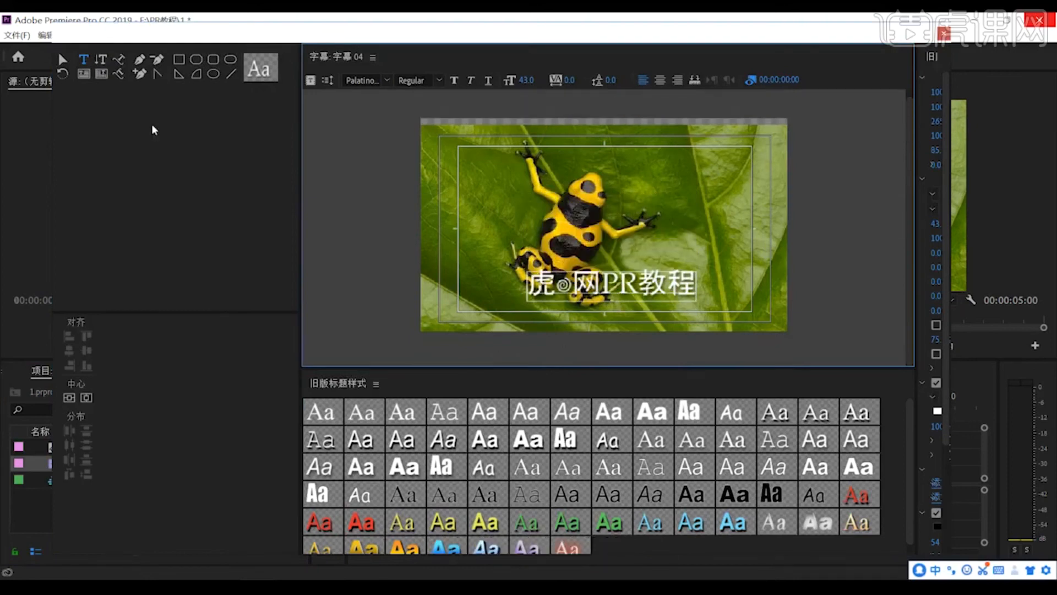
pyautogui.click(222, 134)
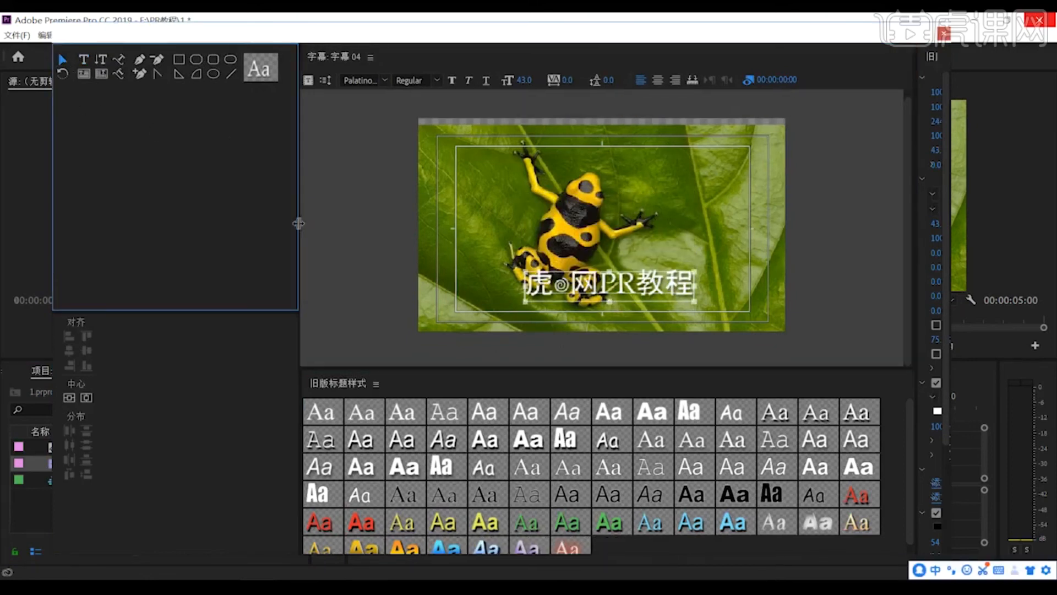
pyautogui.moveTo(298, 223); pyautogui.dragTo(160, 228)
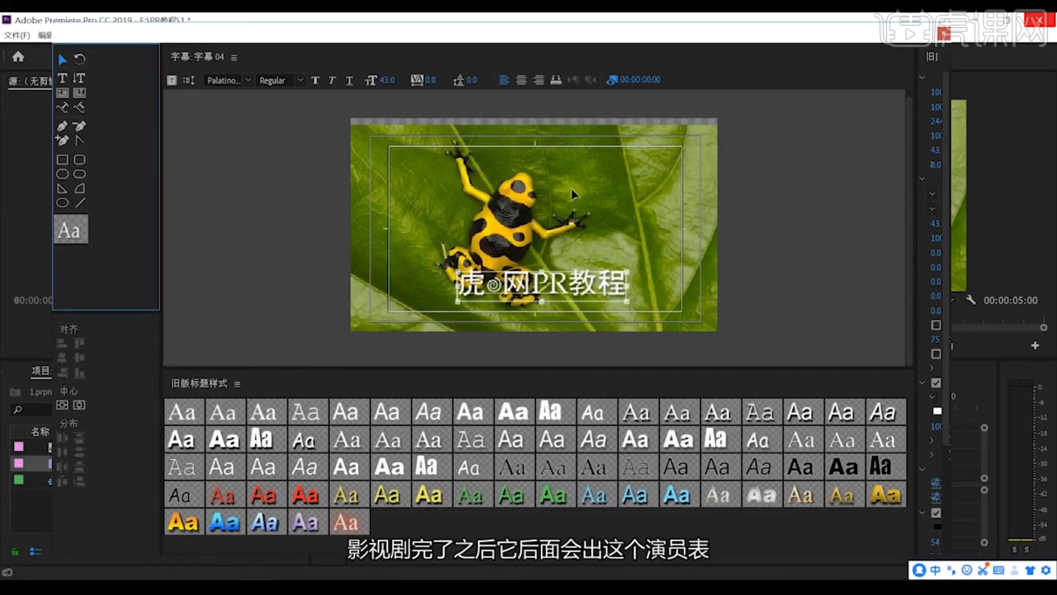
pyautogui.hotkey('ctrl', 's')
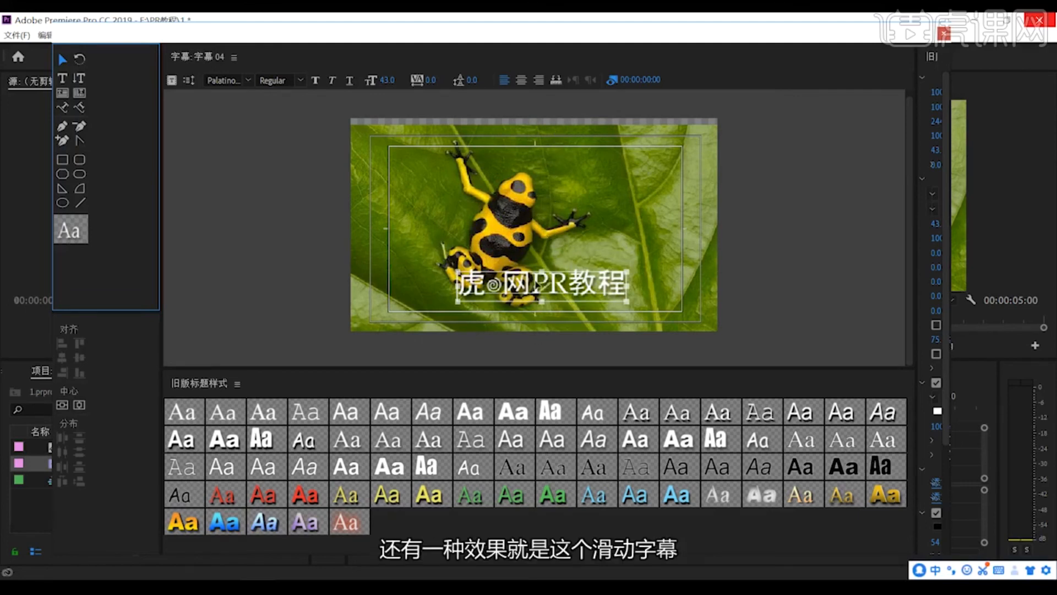
# Change the title type of 字幕 04 to crawl left (向左游动) in the roll/crawl options
pyautogui.click(189, 80)
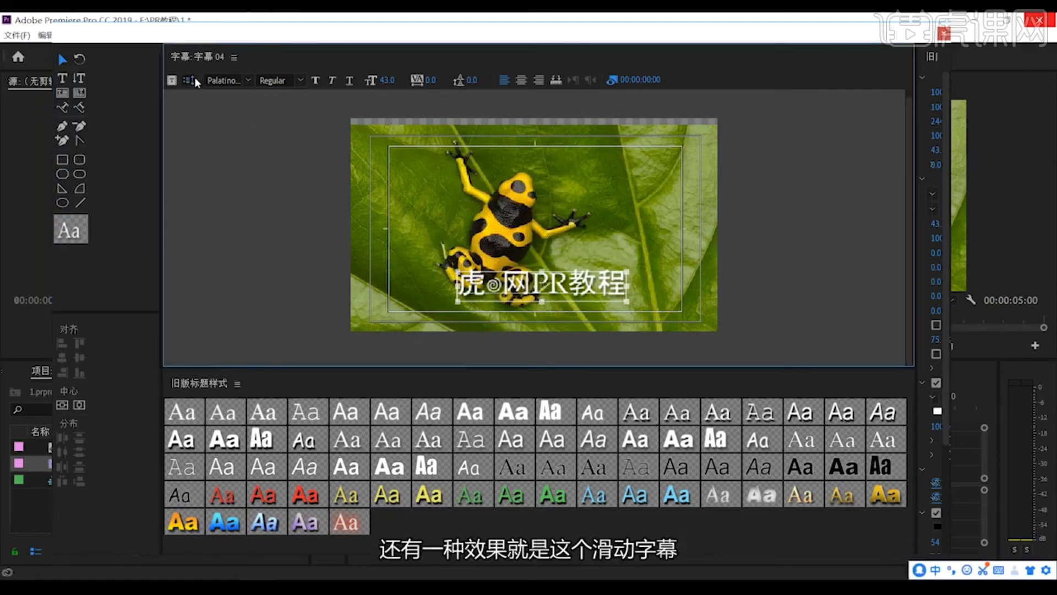
pyautogui.click(430, 279)
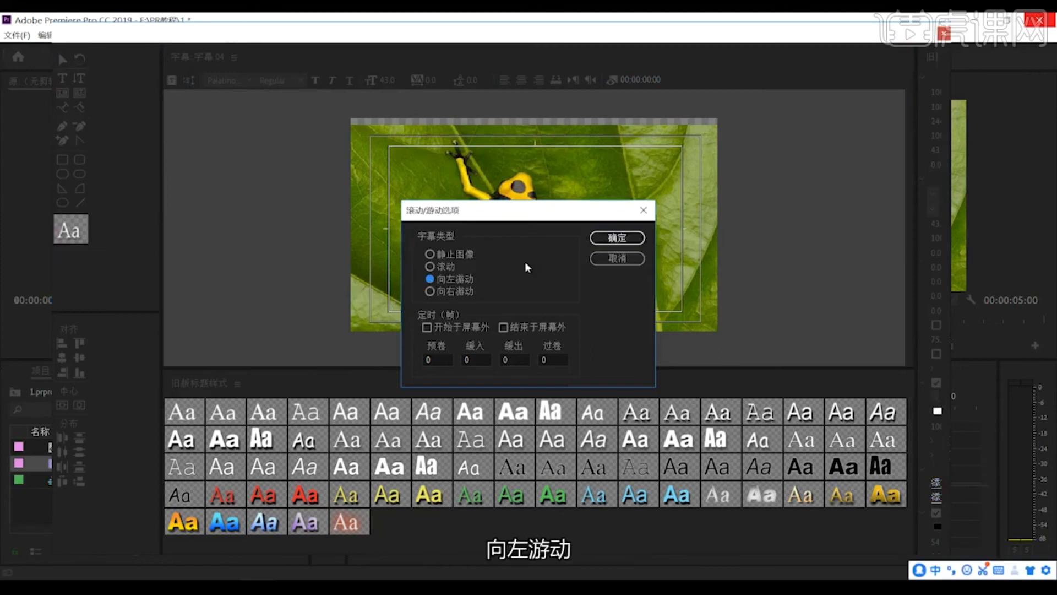
pyautogui.click(603, 242)
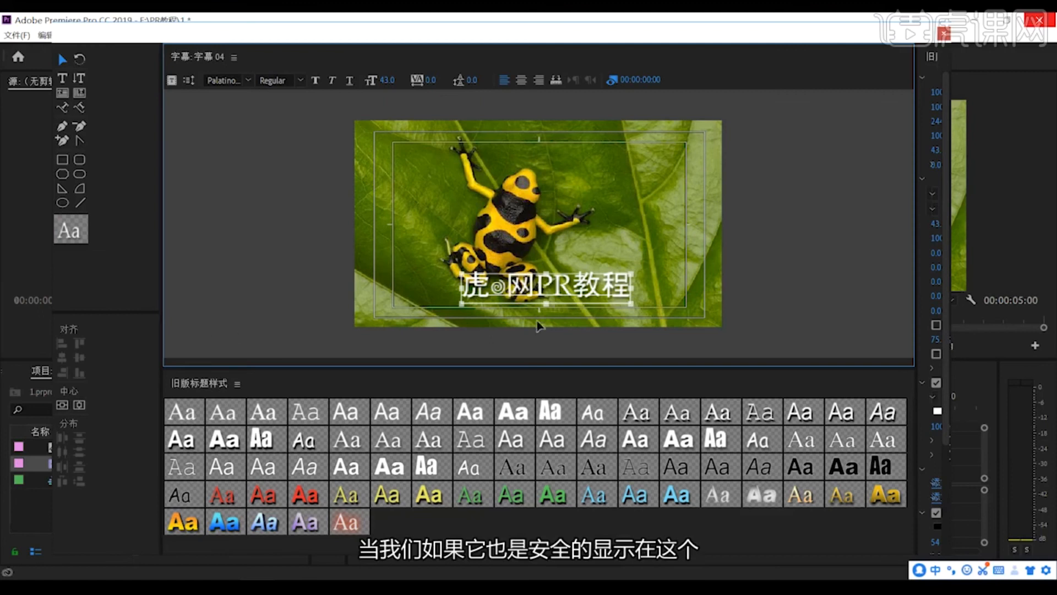
# Move the title text up across the frog's lower body, close the title, and play the crawling subtitle from the start
pyautogui.moveTo(551, 289); pyautogui.dragTo(535, 255)
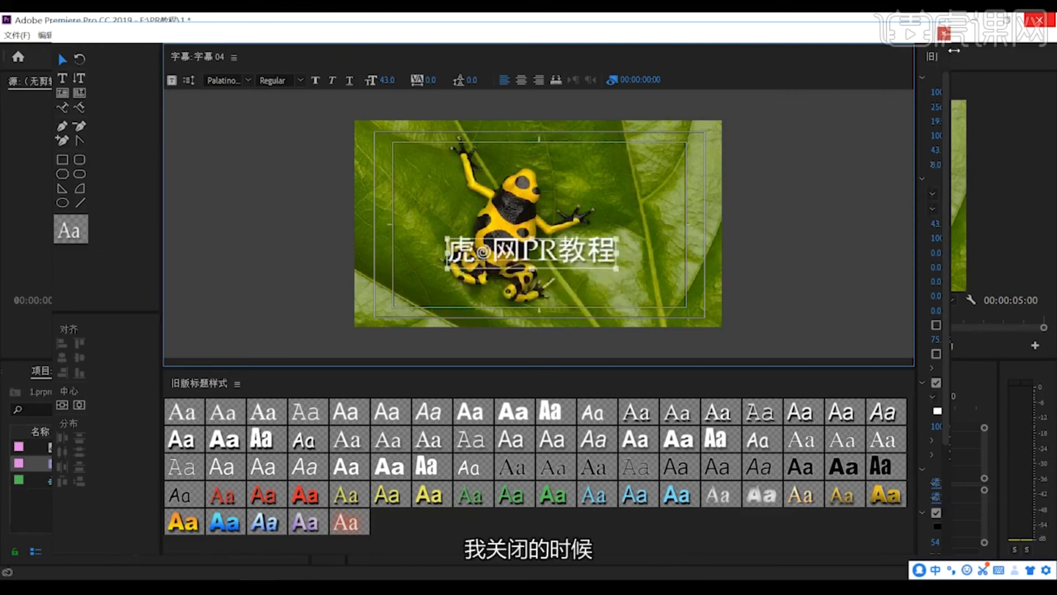
pyautogui.click(944, 34)
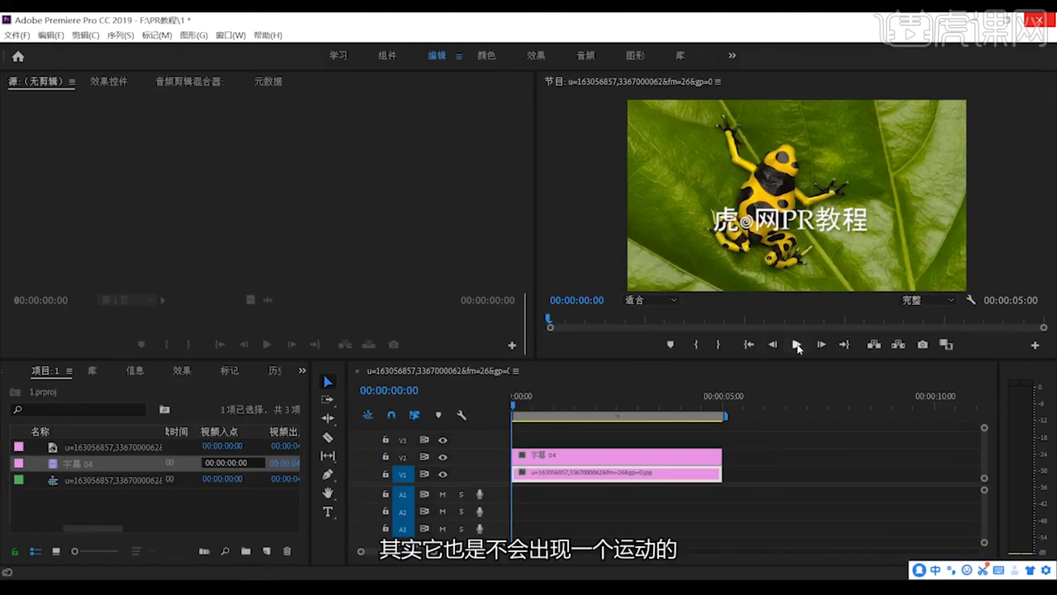
pyautogui.click(796, 344)
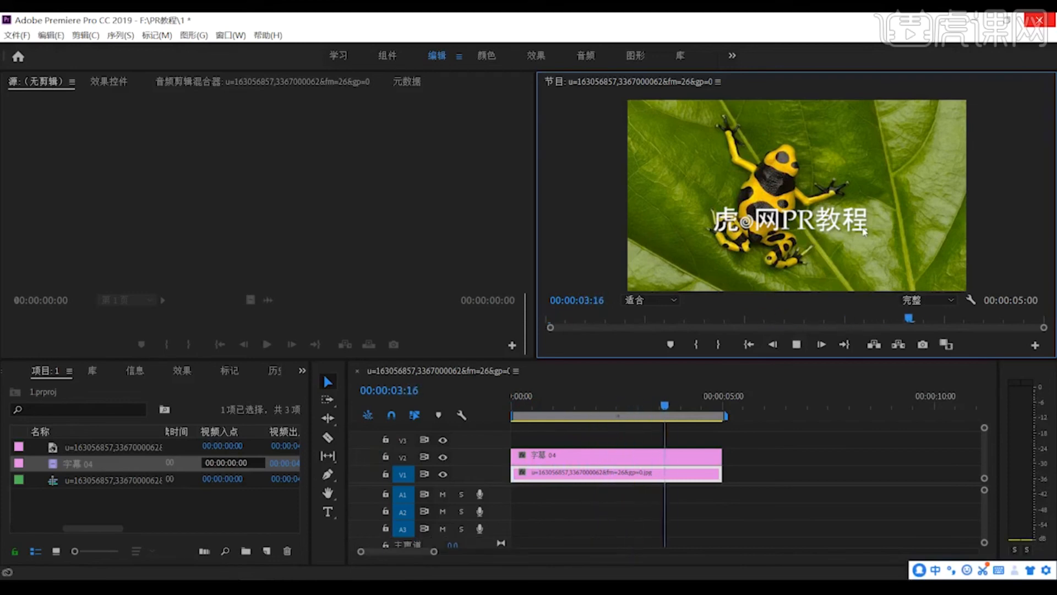
pyautogui.press('space')
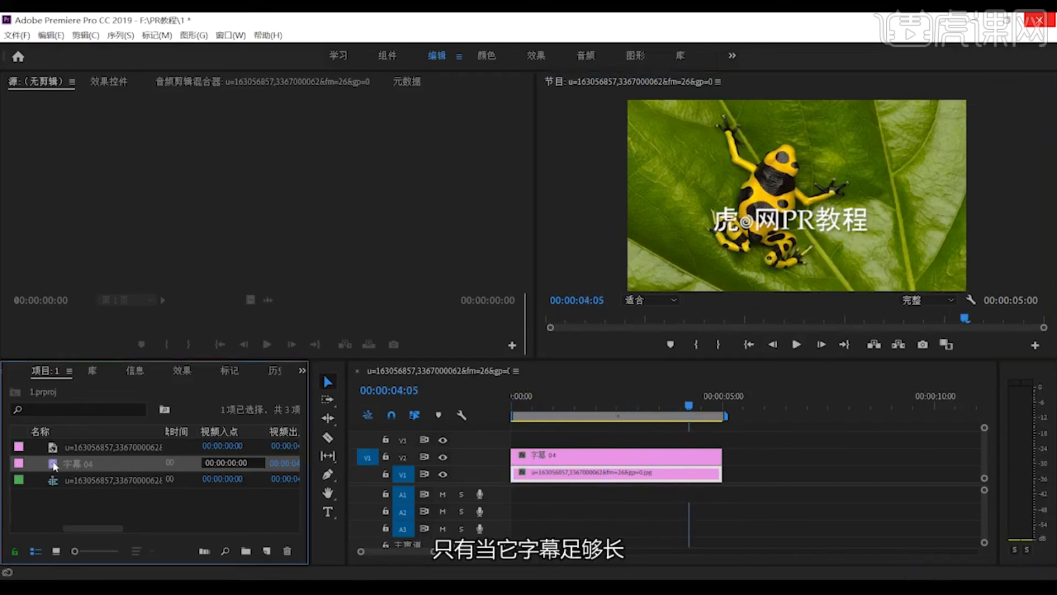
# Reopen title 字幕 04, append "姐姐就快◎快◎快◎" to its text line so it extends past the frame's edge, and close it
pyautogui.doubleClick(59, 463)
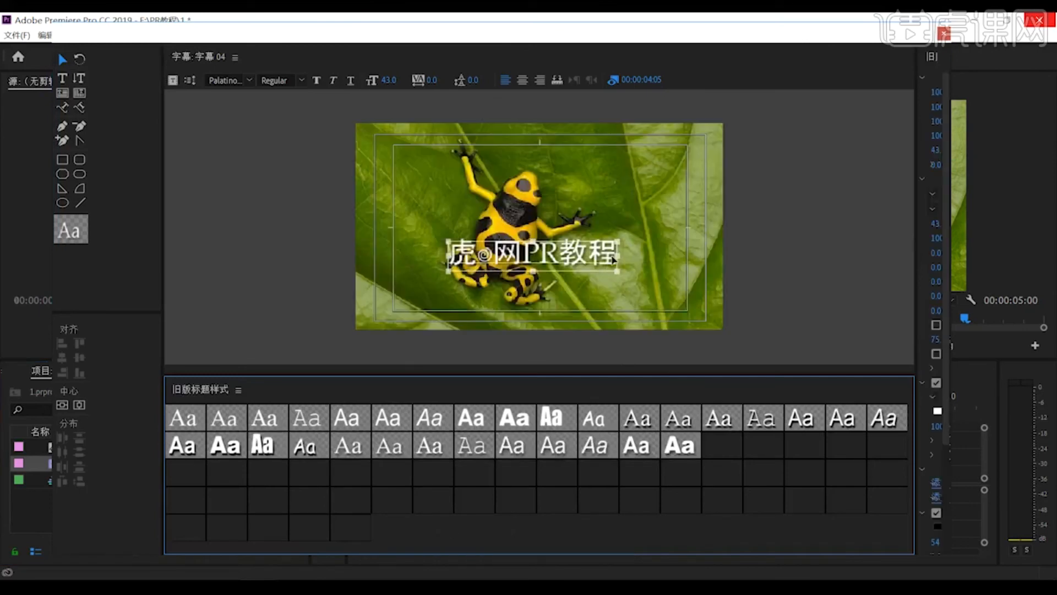
pyautogui.doubleClick(613, 253)
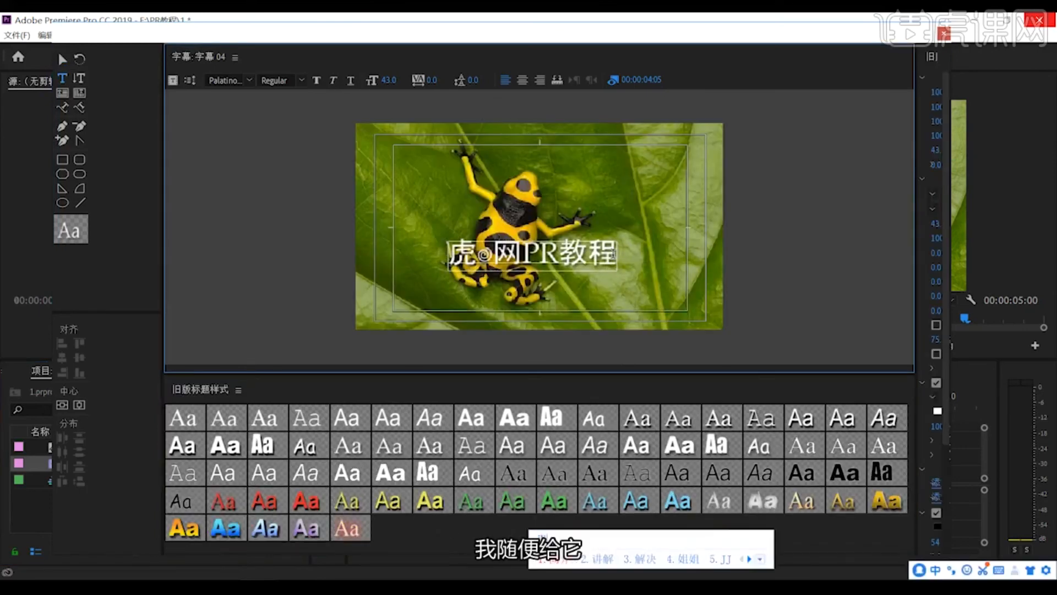
pyautogui.write('姐姐就快◎快◎快◎')
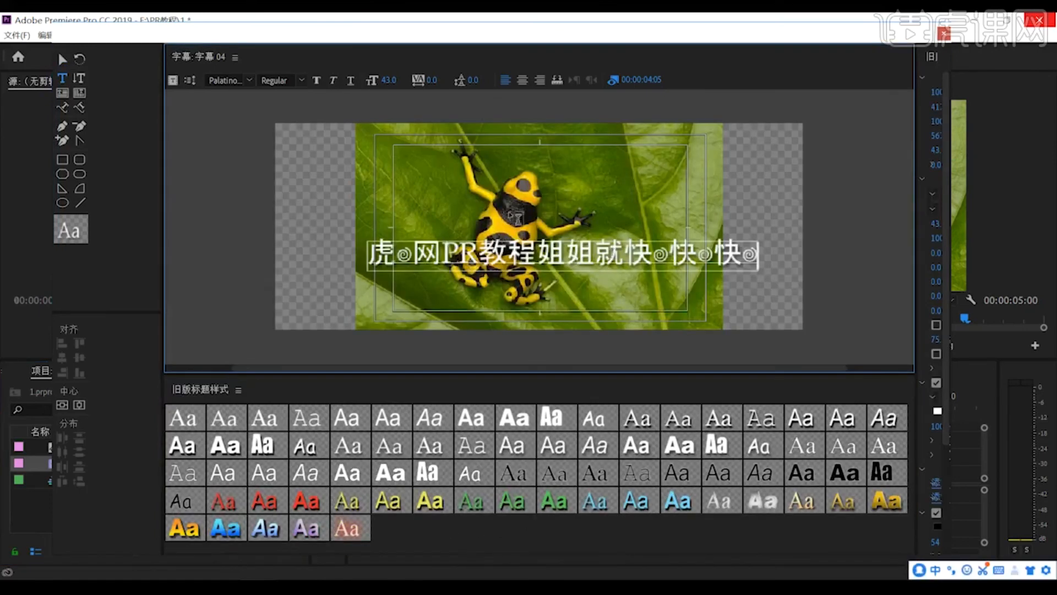
pyautogui.click(63, 59)
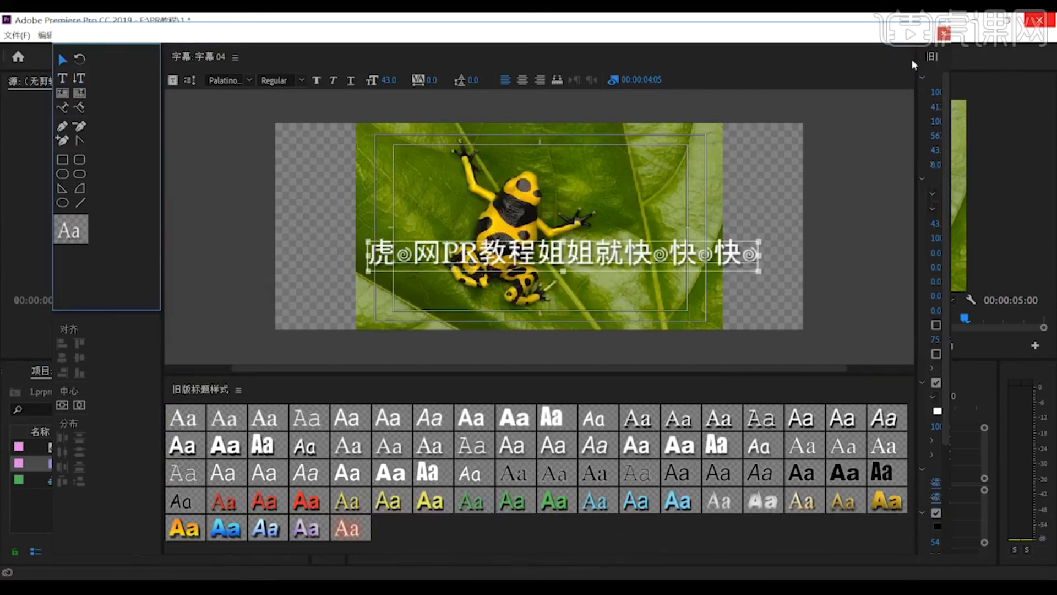
pyautogui.click(945, 34)
# Return the playhead to the start of the sequence and play the lengthened left-crawling subtitle
pyautogui.moveTo(688, 407); pyautogui.dragTo(438, 424)
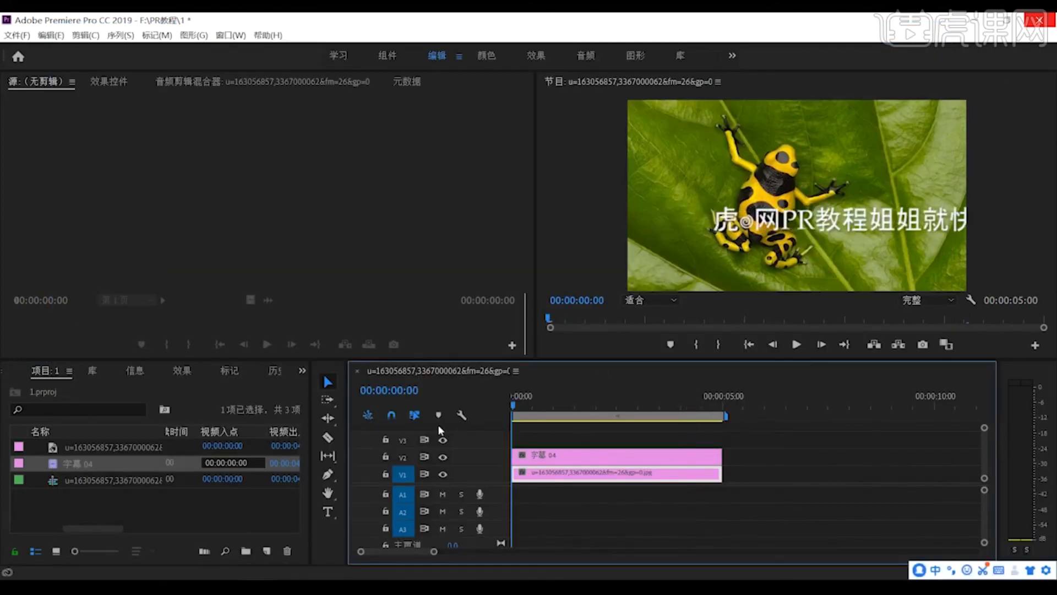
pyautogui.press('space')
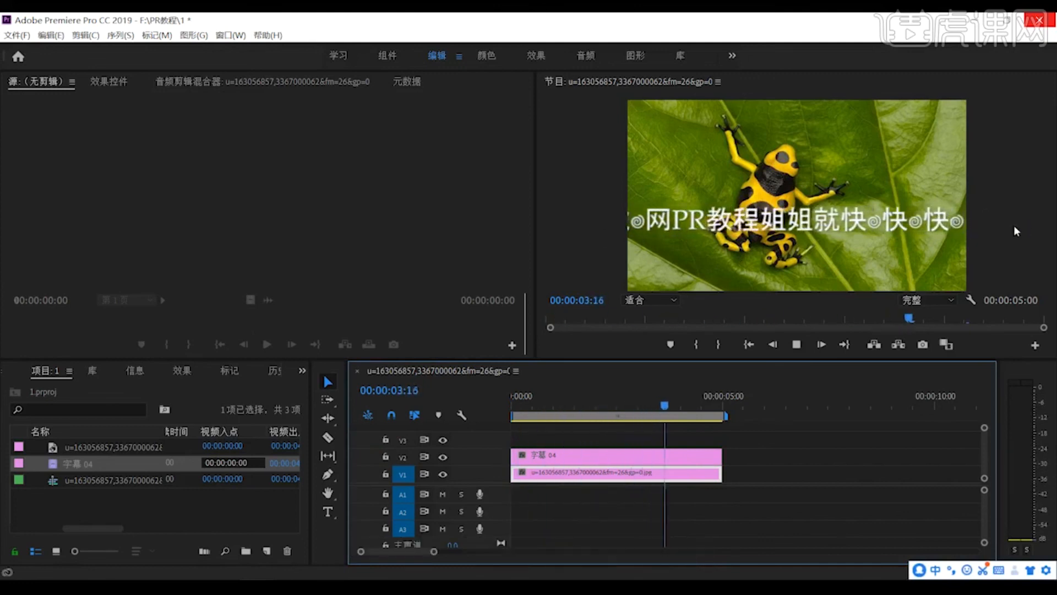
pyautogui.press('space')
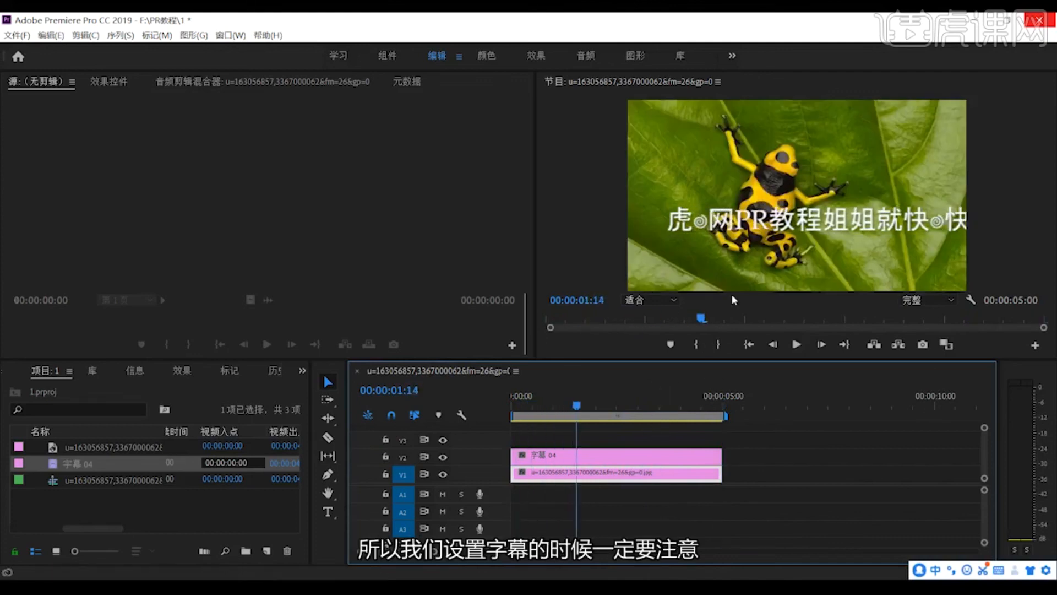
# Reopen title 字幕 04 and enlarge its canvas area by narrowing the alignment tools and shortening the title styles area
pyautogui.doubleClick(54, 467)
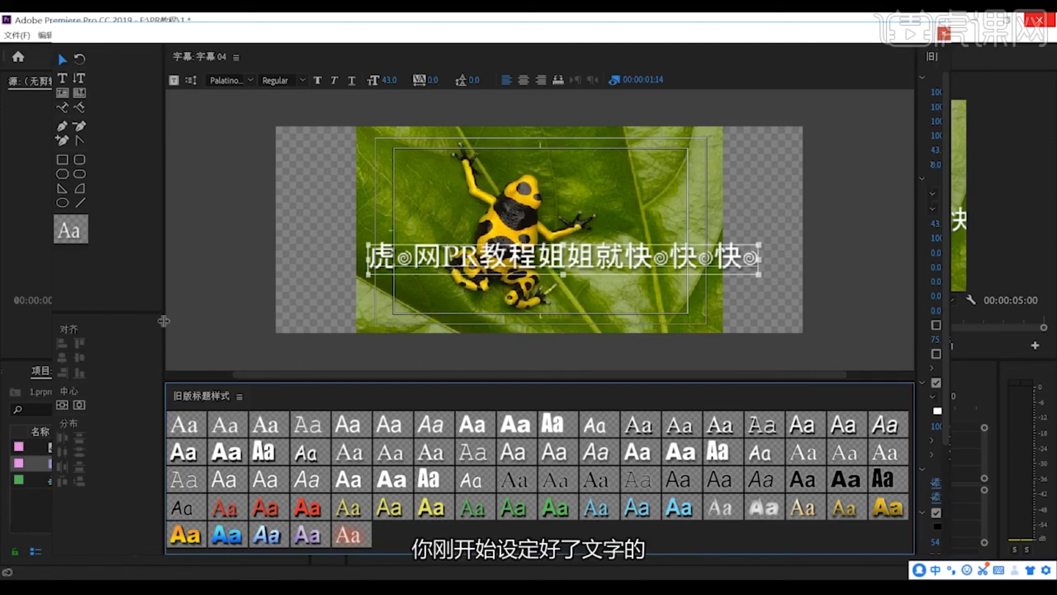
pyautogui.moveTo(165, 325); pyautogui.dragTo(100, 325)
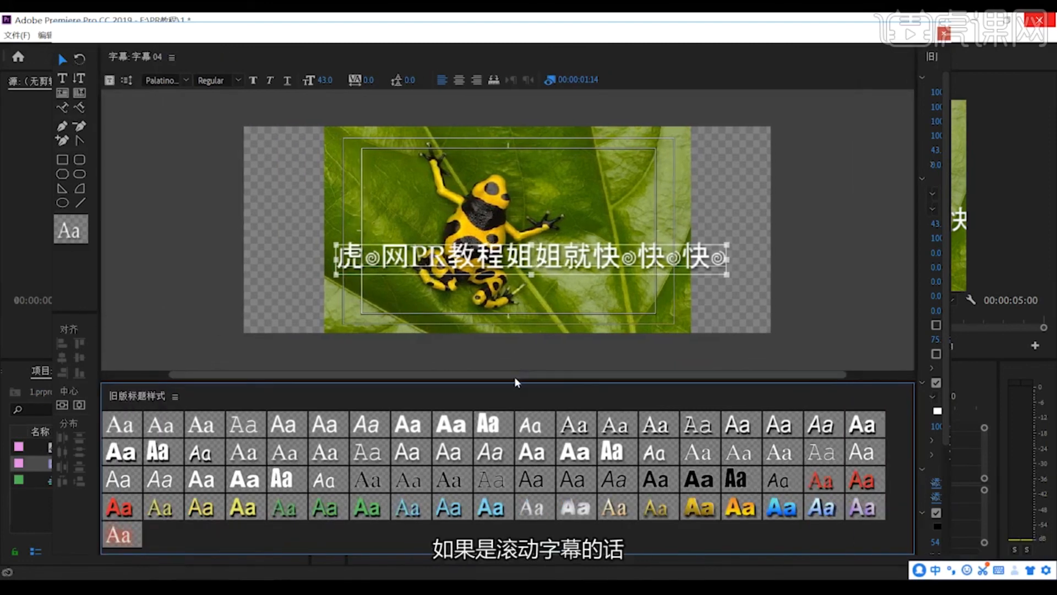
pyautogui.moveTo(516, 381); pyautogui.dragTo(518, 442)
# Move the title text below the frame, reposition it across the frog at about X 610, Y 175, and widen the title properties area
pyautogui.moveTo(530, 286); pyautogui.dragTo(529, 391)
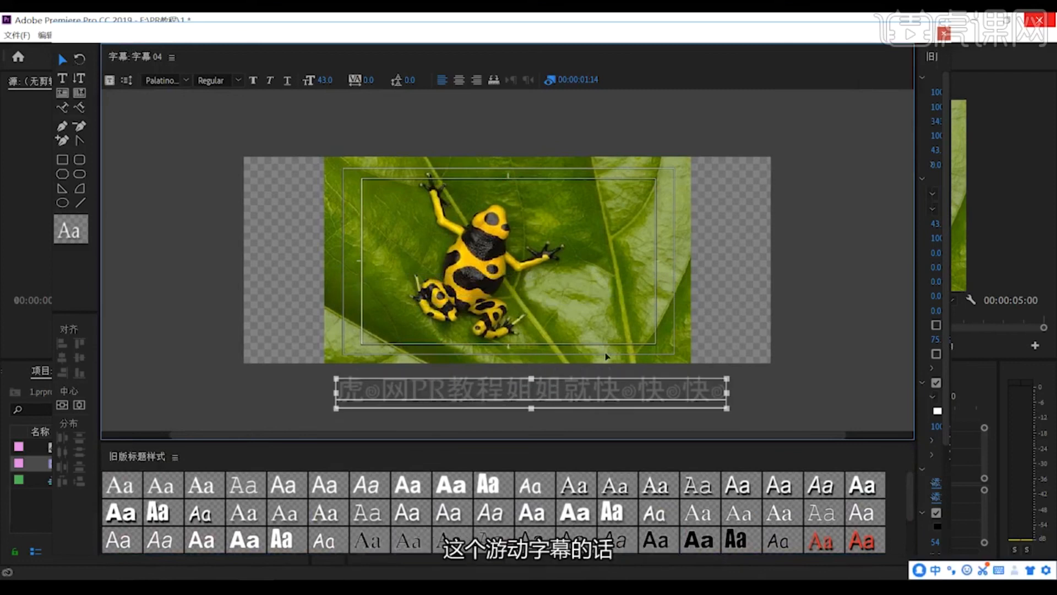
pyautogui.moveTo(595, 392); pyautogui.dragTo(767, 311)
pyautogui.moveTo(681, 293)
pyautogui.mouseDown()
pyautogui.moveTo(820, 290)
pyautogui.moveTo(575, 282)
pyautogui.moveTo(666, 285)
pyautogui.mouseUp()
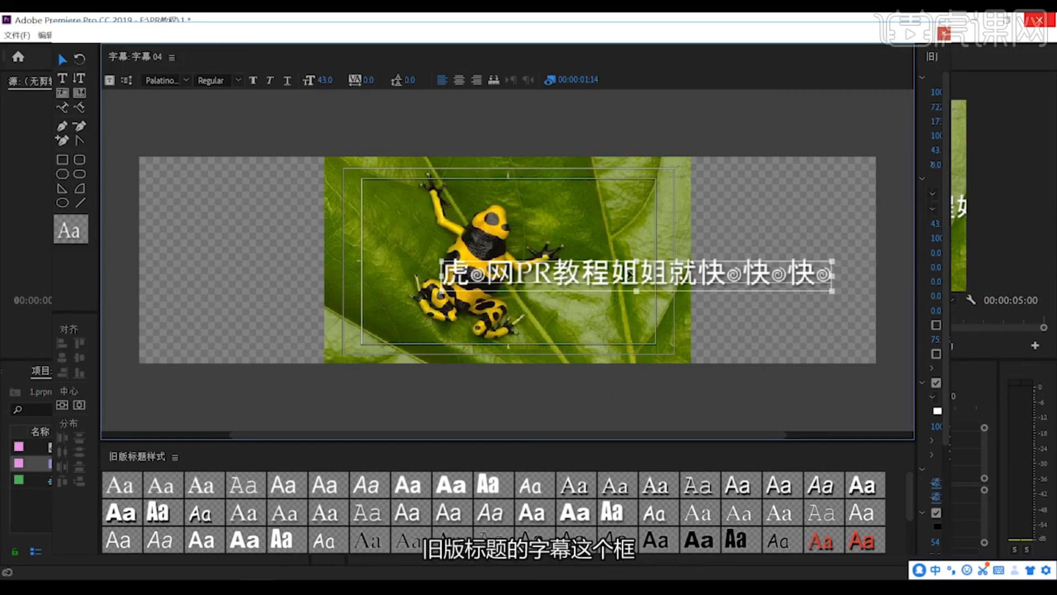
pyautogui.moveTo(633, 273); pyautogui.dragTo(594, 275)
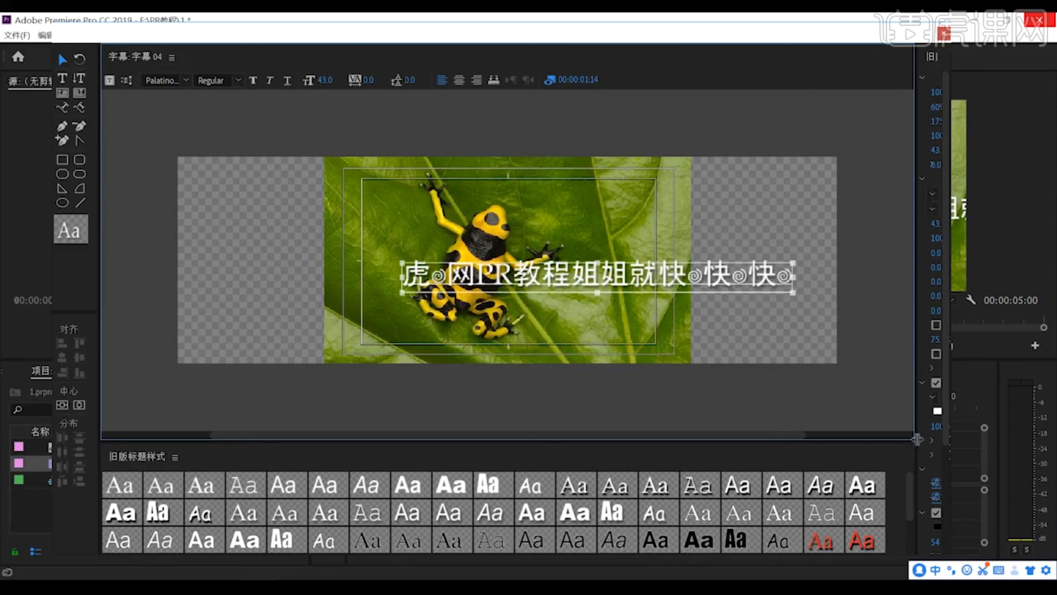
pyautogui.moveTo(917, 439); pyautogui.dragTo(782, 328)
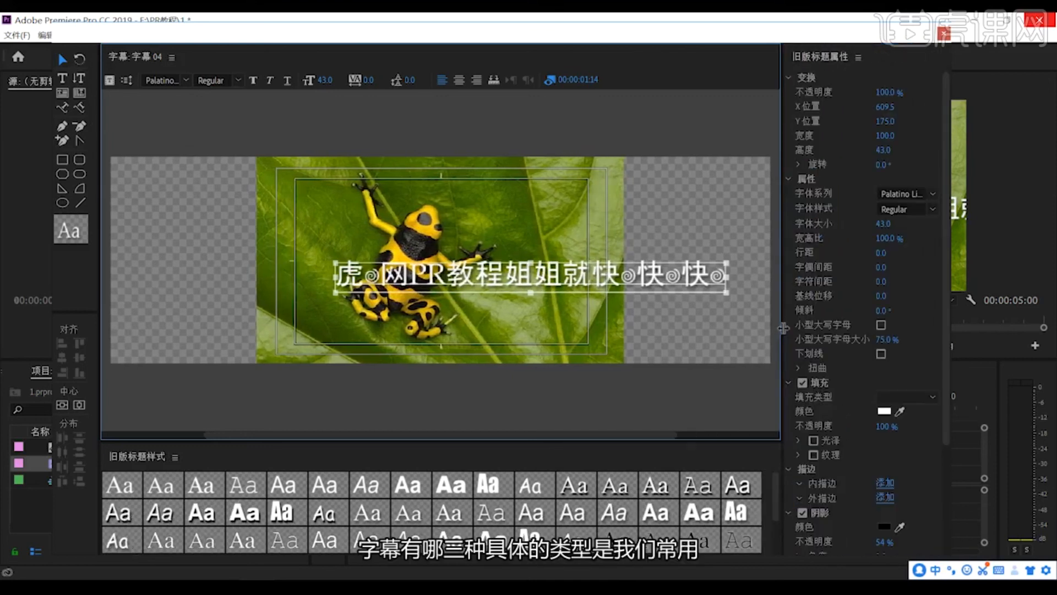